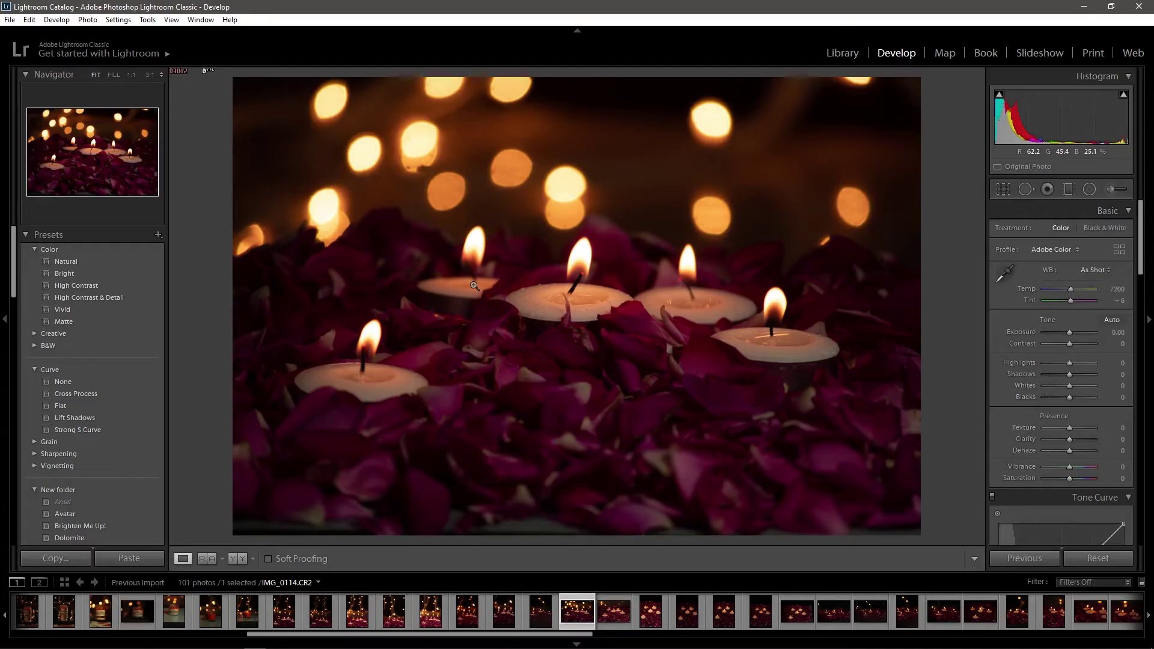
Step: Let the flaming intro titles finish so the candle-and-rose-petal photo appears in Develop
left_click(419, 166)
Step: Raise Exposure to +0.24 and Contrast to +29, and enable lens profile corrections
mouse_move(1070, 333)
mouse_move(1070, 334)
left_mouse_down()
mouse_move(1077, 344)
mouse_move(1058, 363)
left_mouse_up()
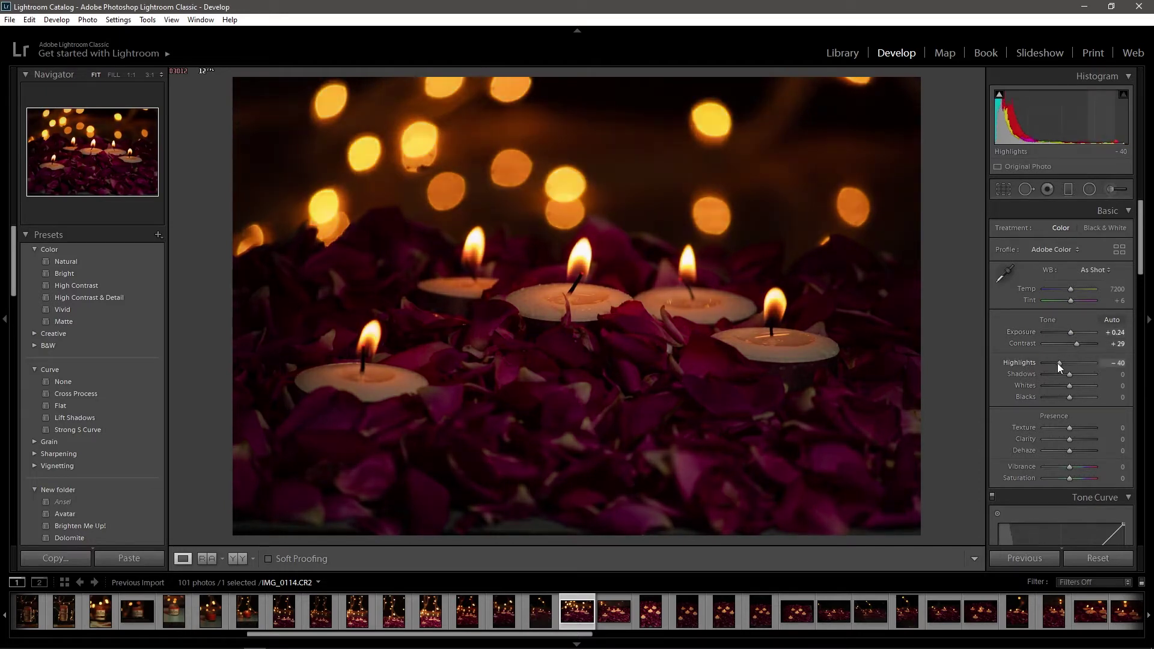
scroll(1063, 362, "down", 5)
scroll(1024, 344, "down", 5)
scroll(1010, 394, "down", 5)
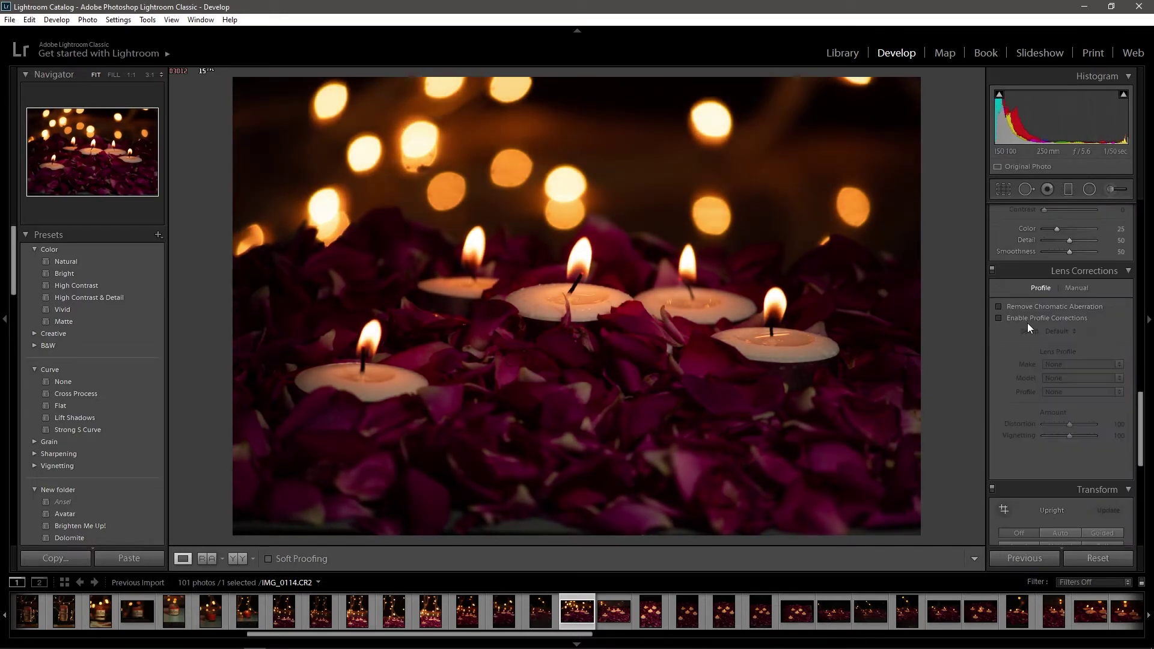
left_click(1029, 319)
Step: Set Highlights −45 and Shadows +33, reset Whites to zero, and fine-tune white balance
scroll(1033, 316, "up", 5)
scroll(1005, 333, "up", 10)
mouse_move(1070, 364)
left_mouse_down()
mouse_move(1058, 363)
mouse_move(1082, 373)
mouse_move(1062, 390)
left_mouse_up()
double_click(1062, 389)
left_click_drag(1066, 290, 1070, 290)
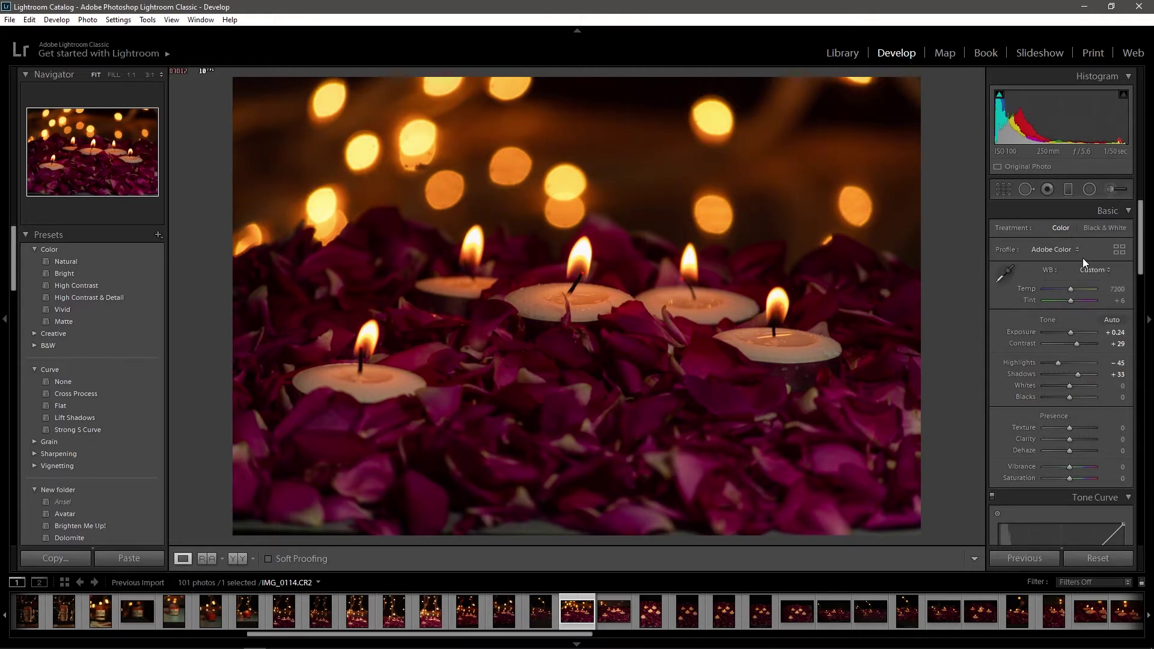
Step: Preview in black and white, then set Vibrance +40 and Saturation −21
left_click(1076, 229)
left_click(1062, 228)
scroll(1049, 385, "down", 3)
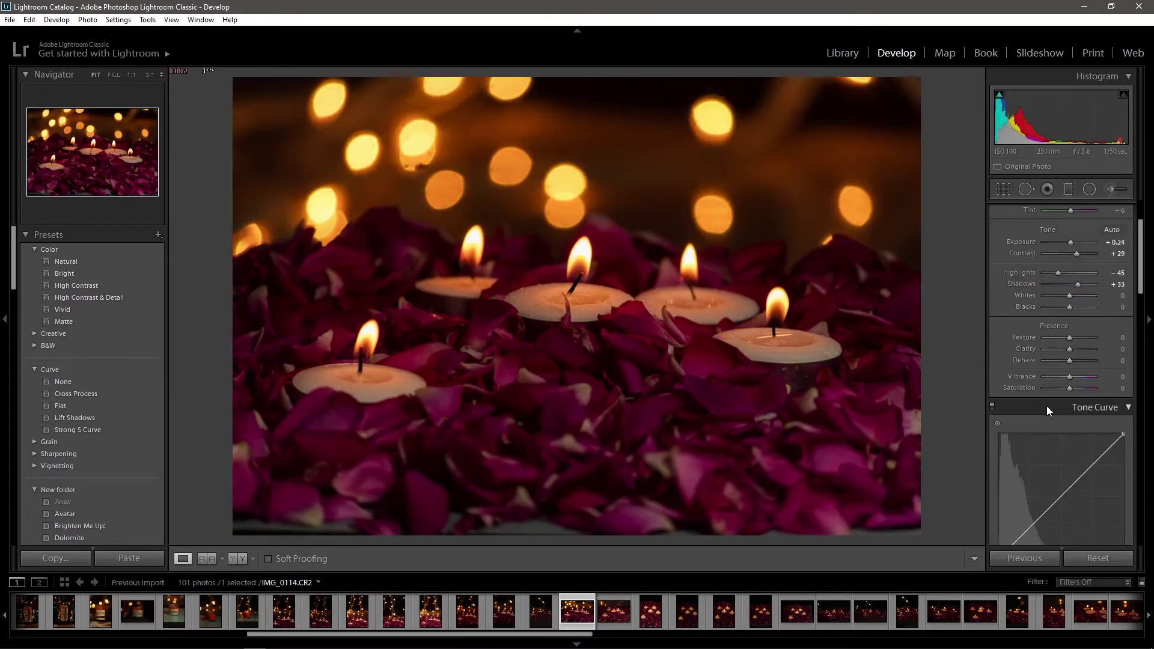
mouse_move(1069, 376)
left_mouse_down()
mouse_move(1079, 378)
mouse_move(1069, 389)
left_mouse_up()
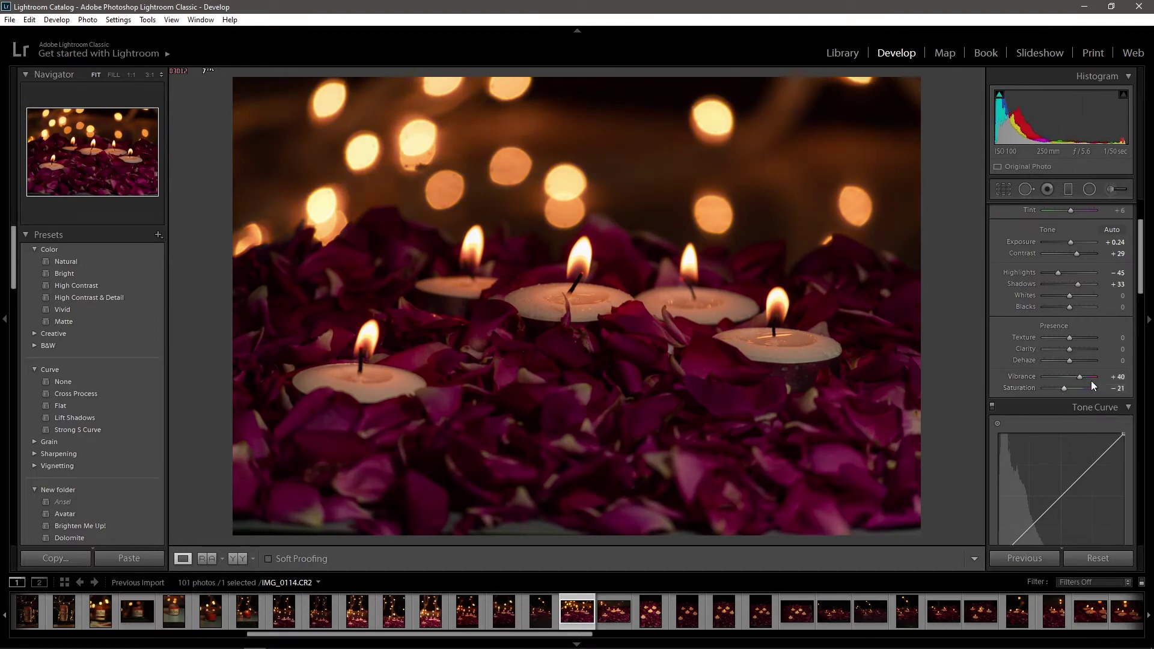
scroll(1030, 423, "down", 3)
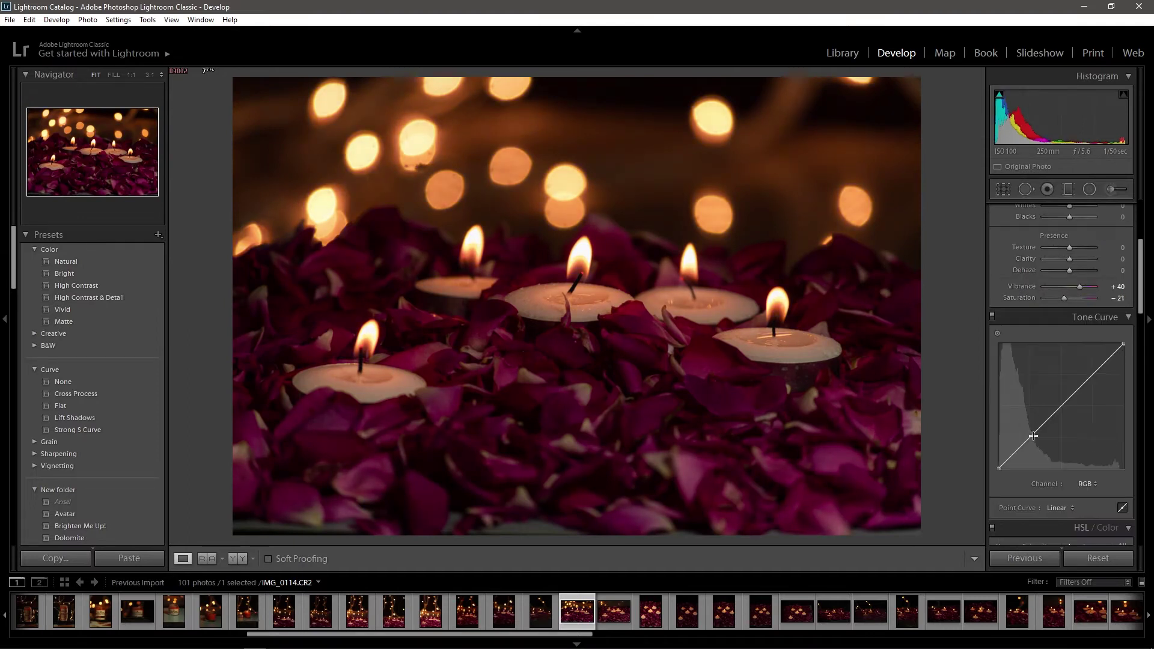
Step: Add RGB curve points, lower the top endpoint and raise the black point to fade shadows
left_click(1028, 439)
left_click_drag(1124, 345, 1124, 364)
mouse_move(1124, 364)
left_mouse_down()
mouse_move(1102, 324)
mouse_move(1150, 352)
left_mouse_up()
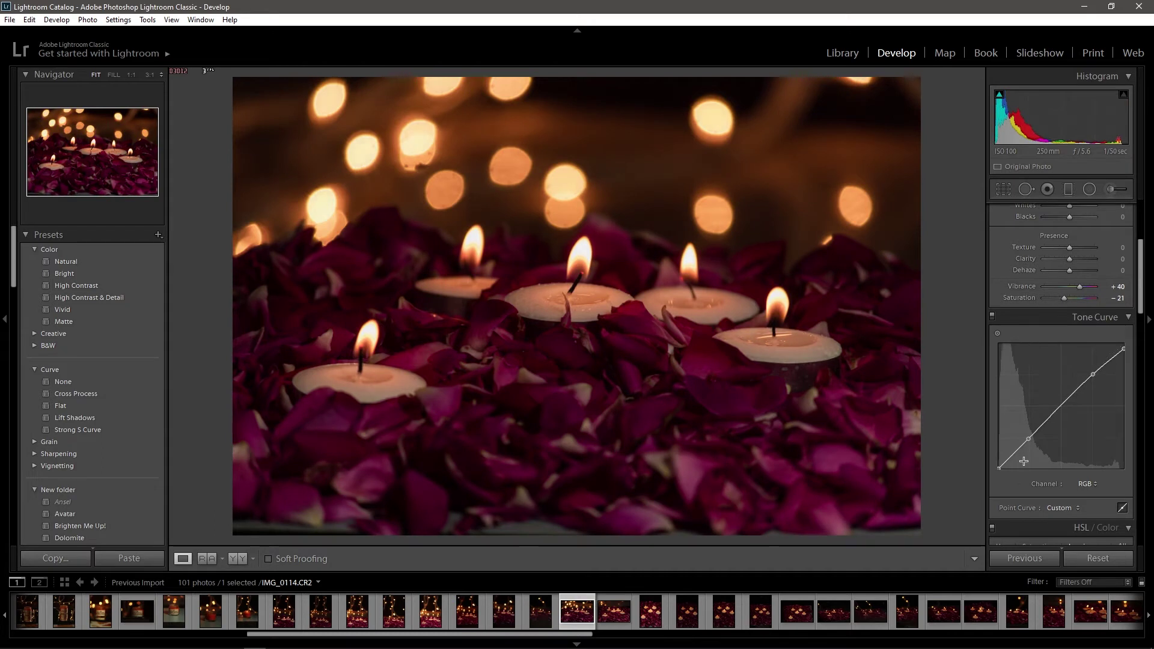
left_click(1031, 438)
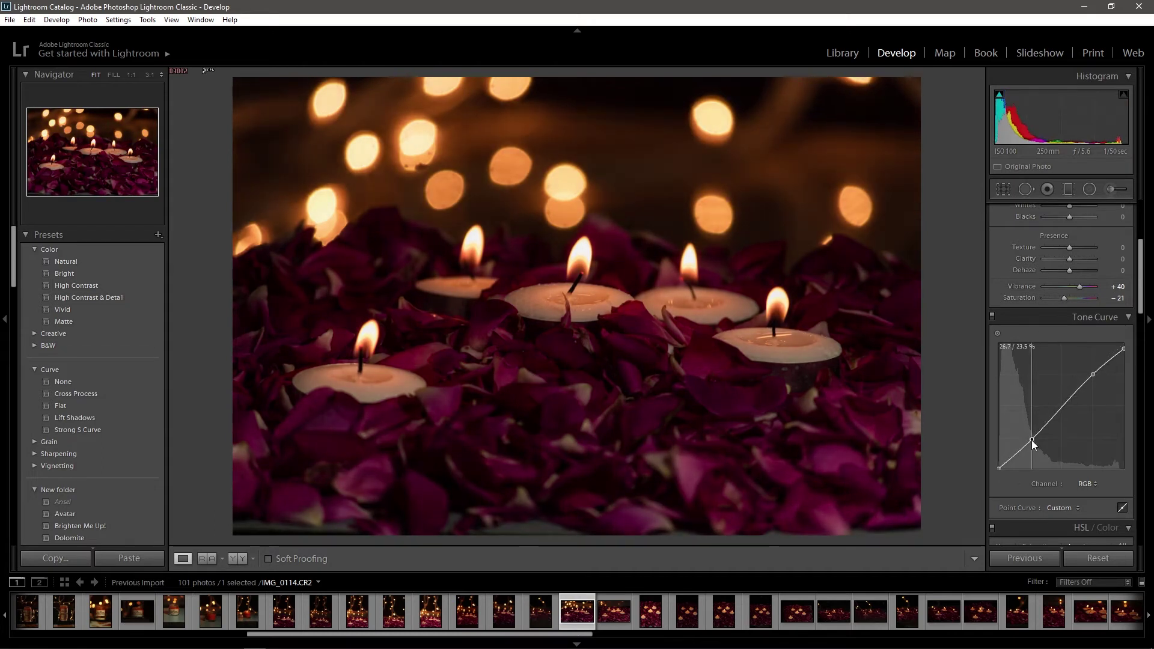
left_click_drag(999, 467, 996, 463)
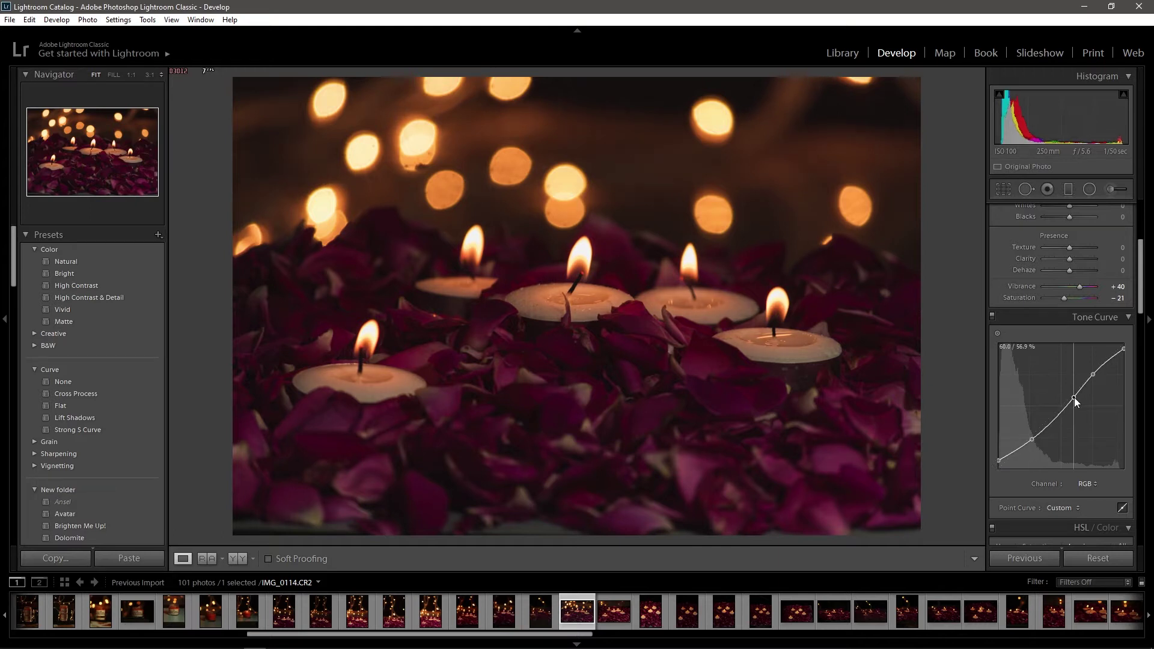
Step: Add midtone and shadow points and nudge the upper point into a gentle S-curve
left_click(1052, 422)
left_click_drag(1052, 423, 1046, 420)
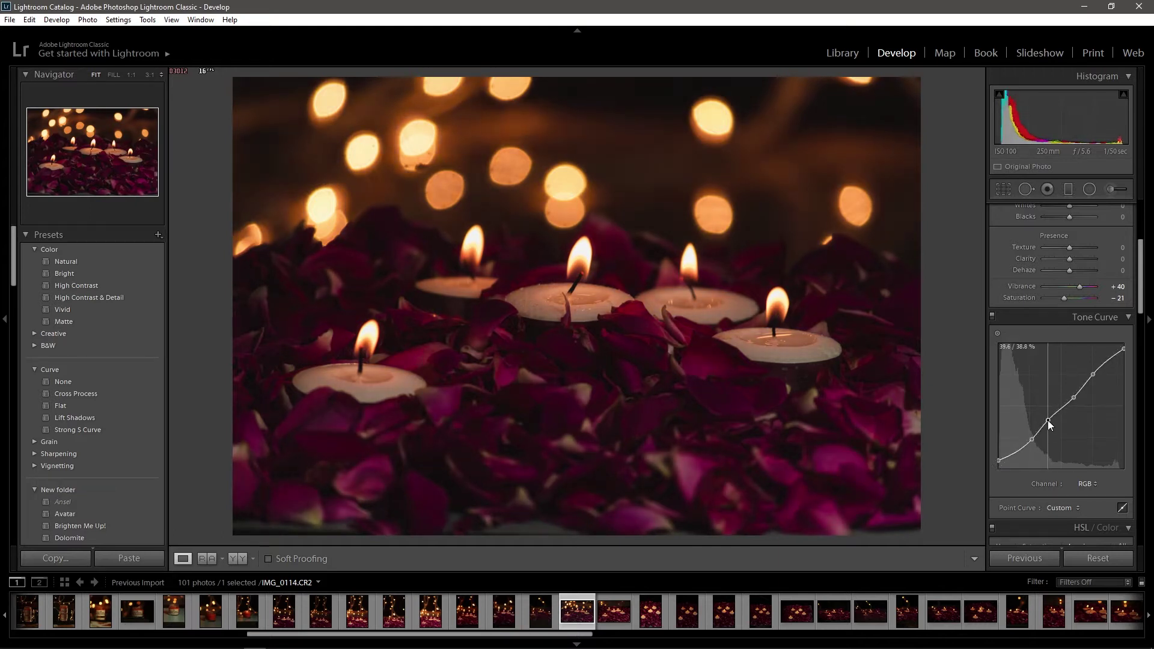
left_click_drag(1015, 450, 1017, 452)
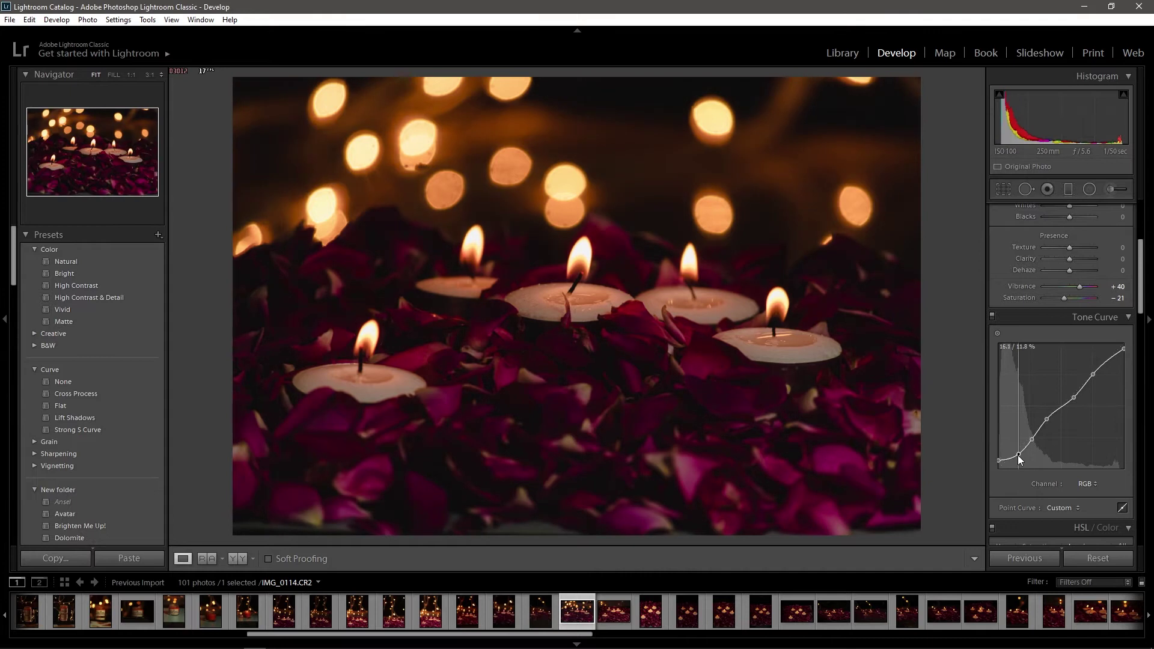
left_click_drag(1093, 374, 1093, 371)
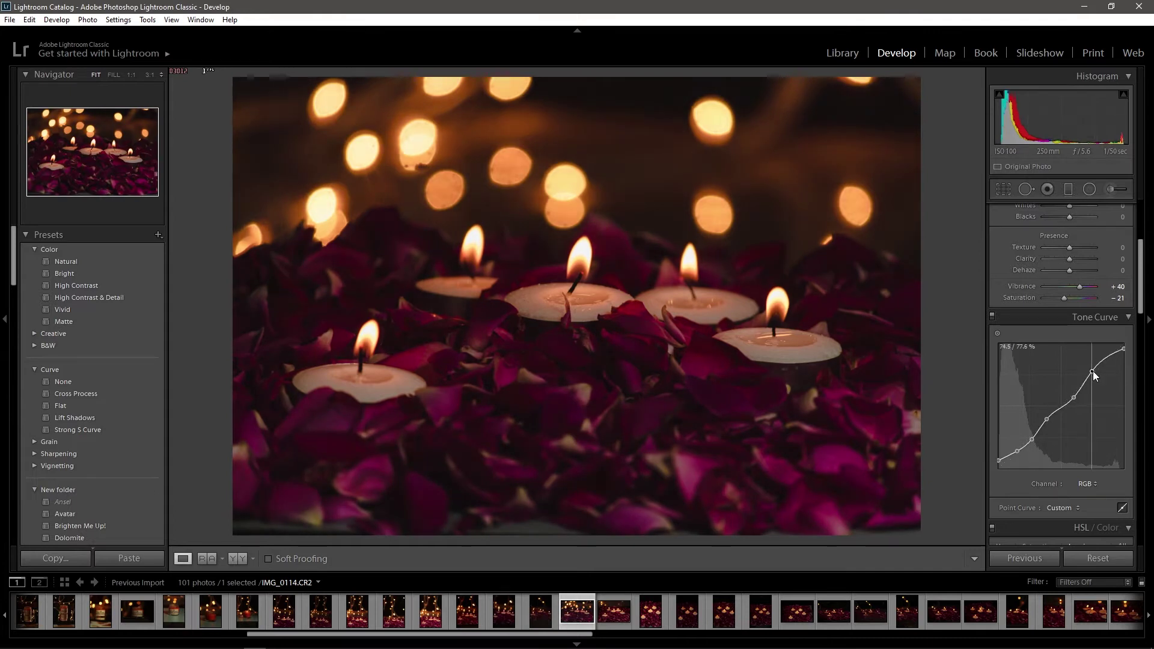
Step: Compare the curve on and off, zooming on the centre candle and viewing the original
left_click(992, 317)
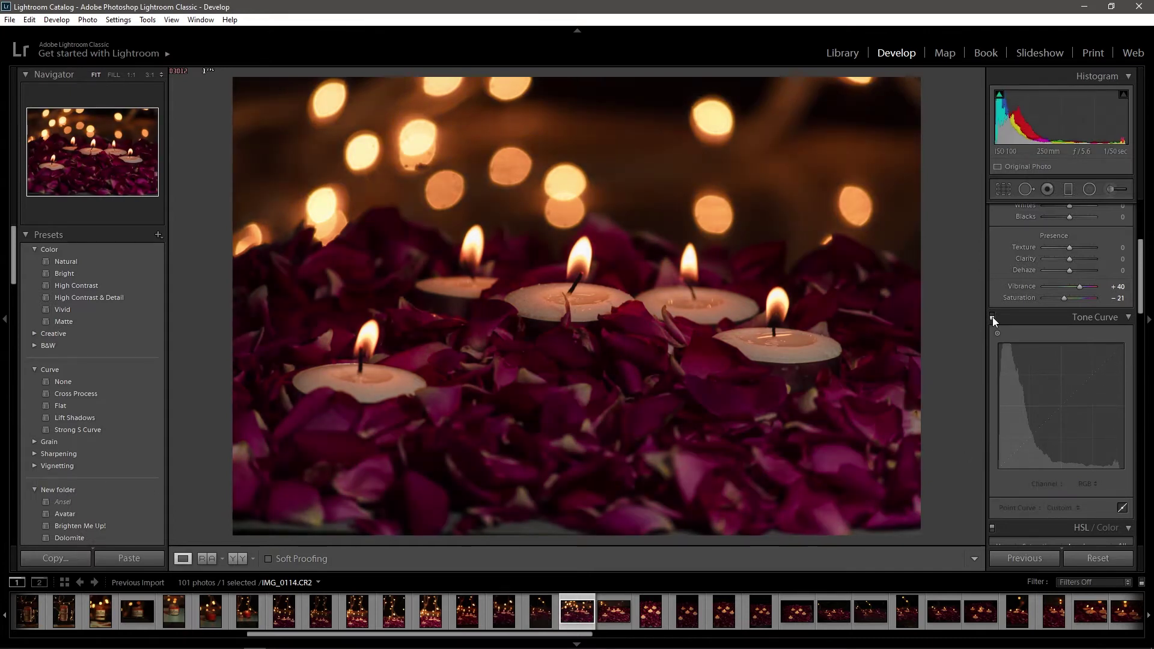
left_click(992, 317)
left_click(560, 308)
left_click(992, 317)
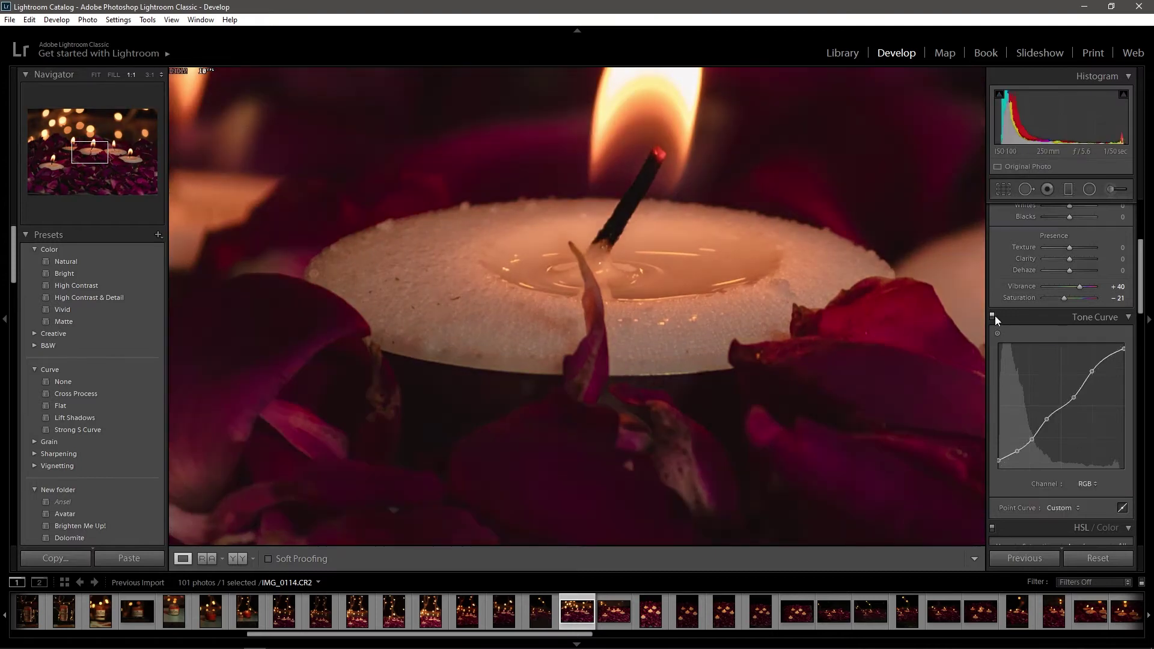
left_click(482, 306)
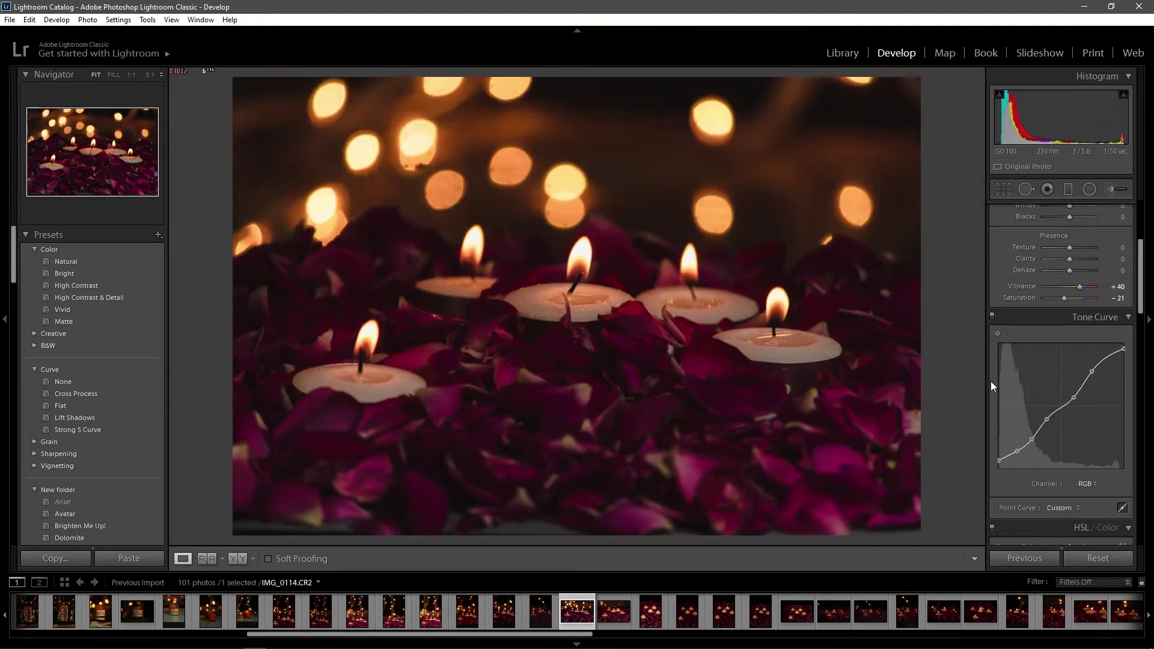
key("backslash")
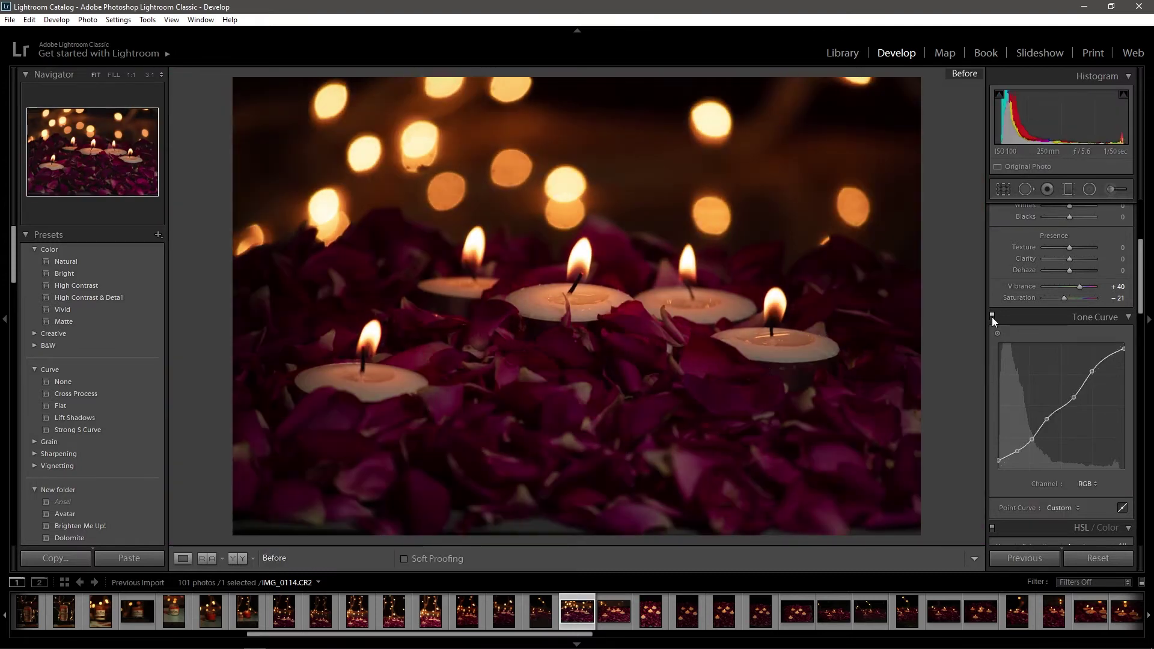
left_click(992, 316)
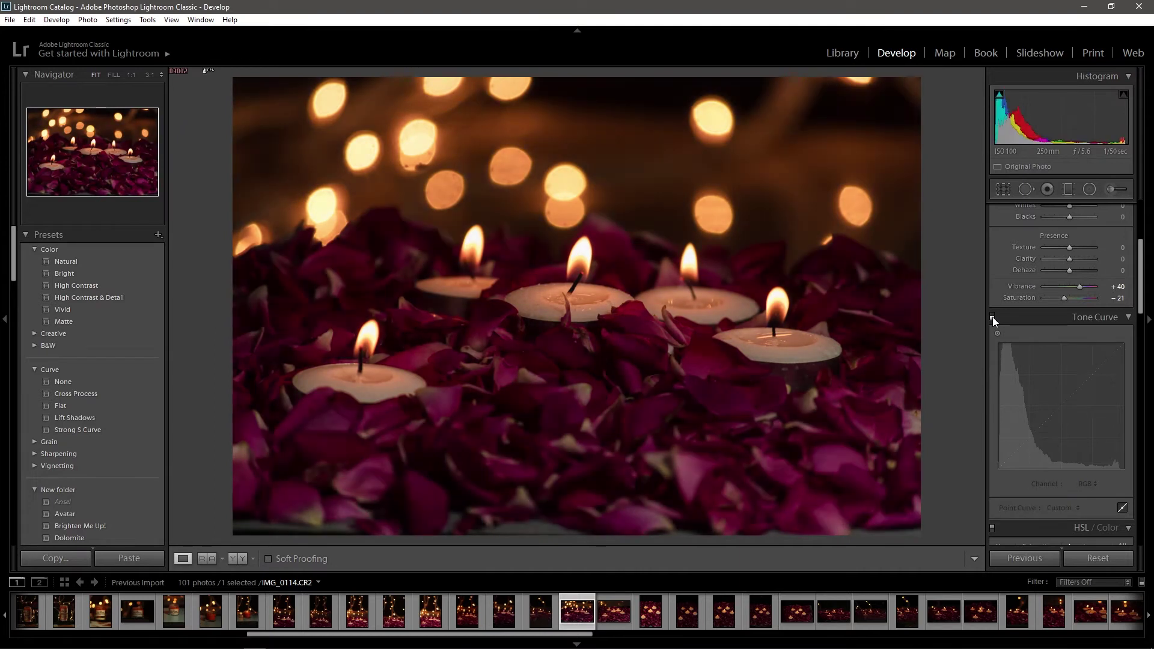
left_click(1088, 484)
Step: Add points to the Red, Green and Blue channel curves with the targeted adjustment tool
left_click(1051, 513)
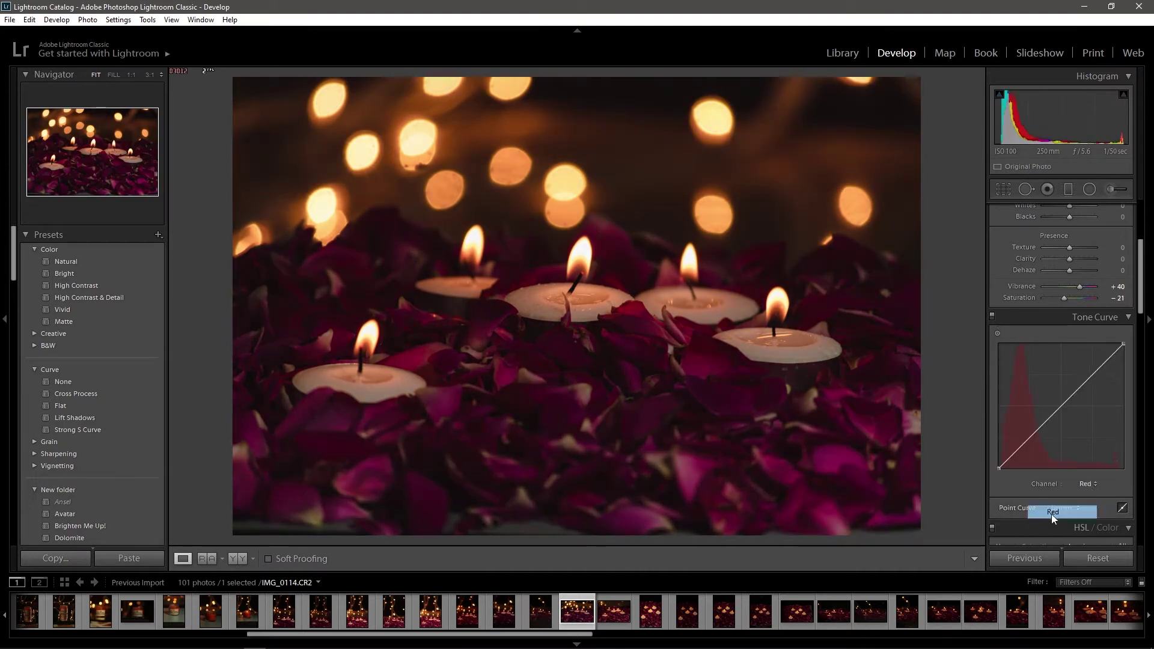
left_click(997, 333)
left_click_drag(587, 311, 586, 316)
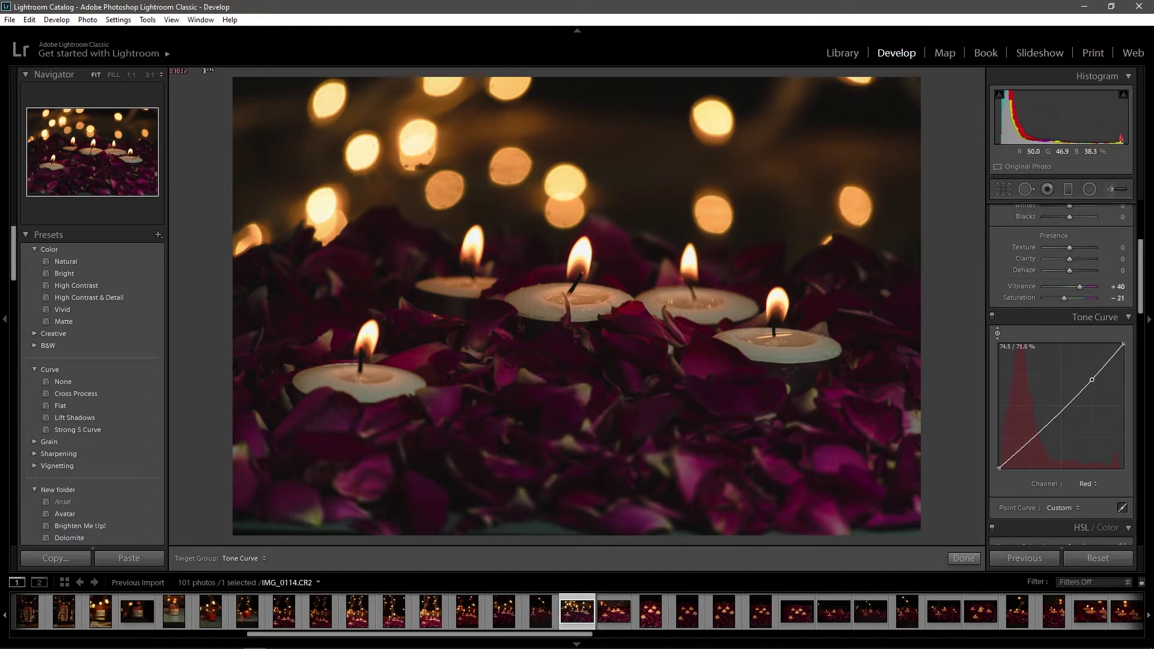
left_click(1056, 525)
left_click_drag(1095, 372, 1095, 376)
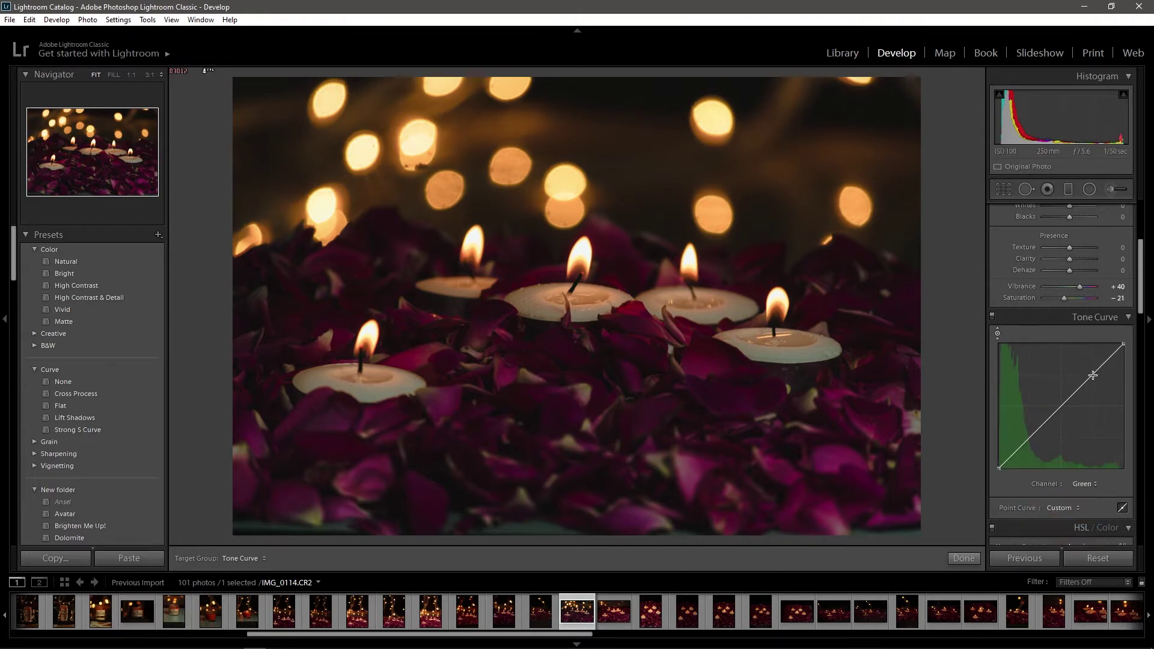
left_click_drag(1041, 427, 1040, 429)
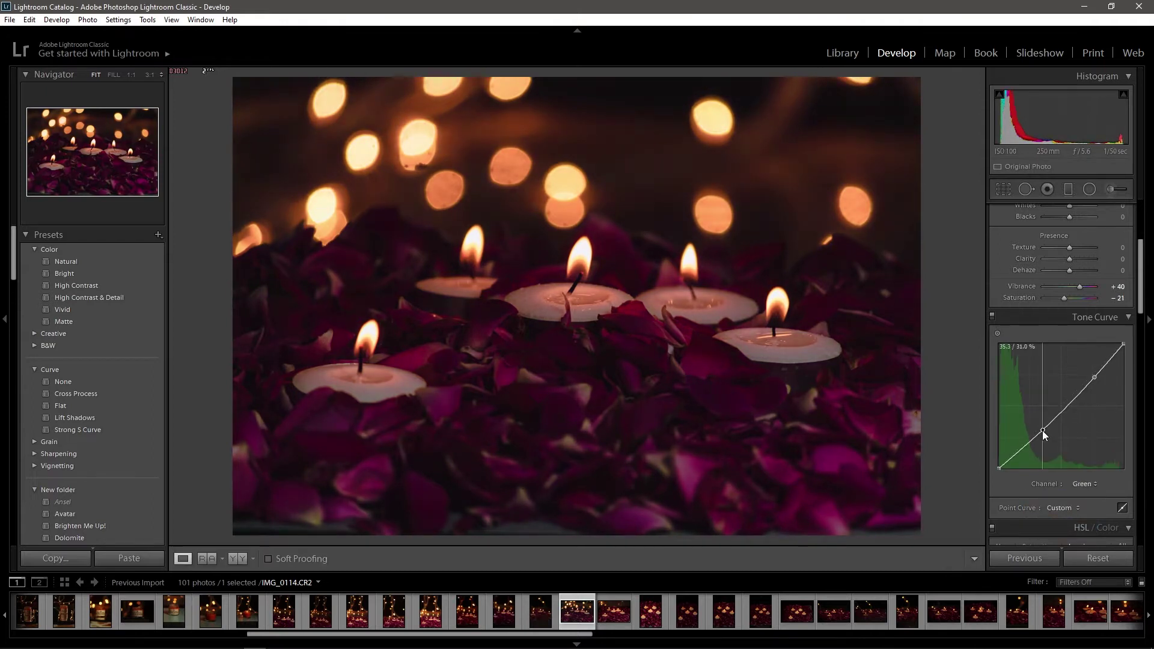
left_click(1088, 484)
left_click(1061, 539)
left_click_drag(1039, 428, 1038, 428)
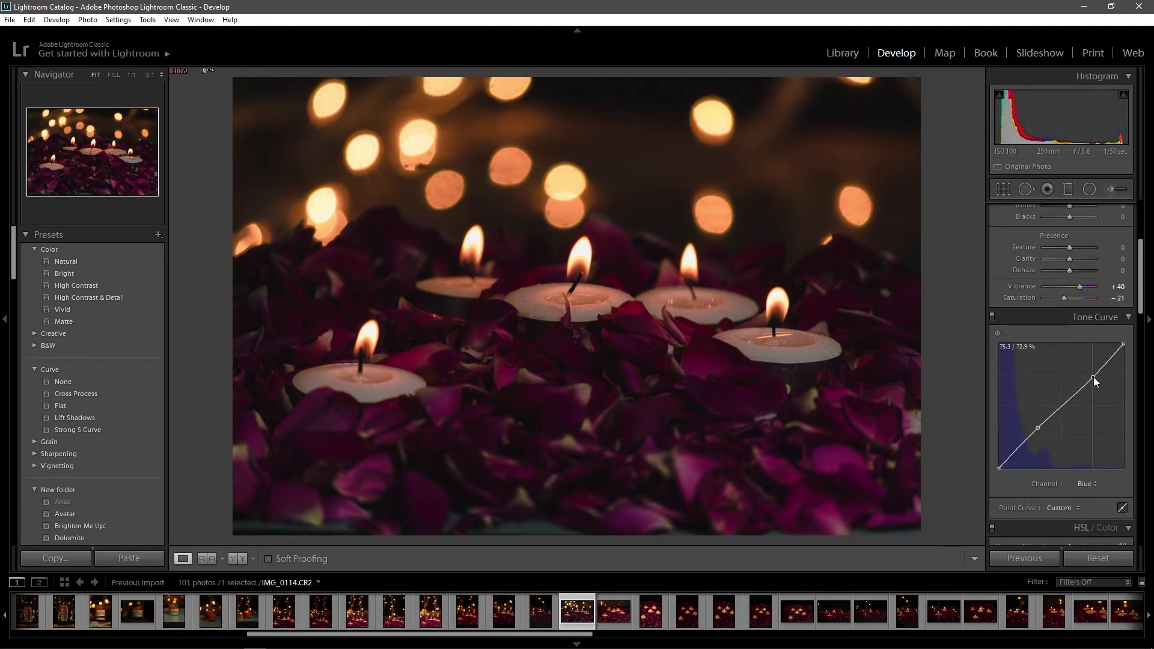
Step: Compare the channel curves on and off and against the original photo
left_click(992, 318)
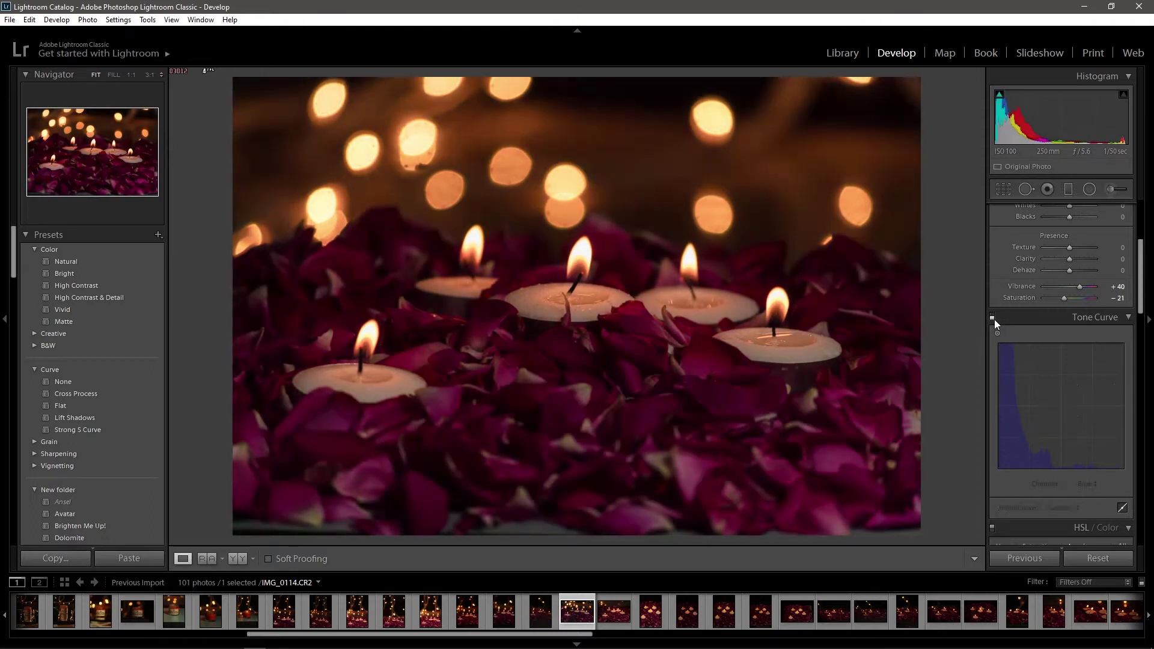
left_click(992, 318)
scroll(1084, 403, "down", 2)
key("backslash")
key("backslash")
key("backslash")
key("backslash")
key("backslash")
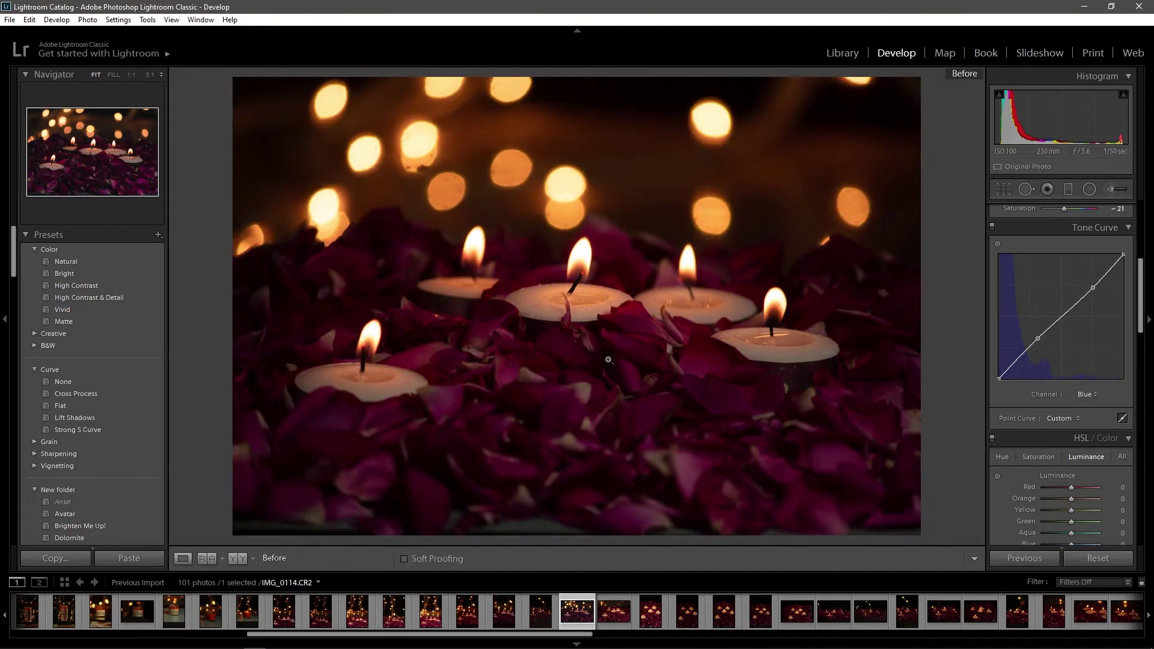
key("backslash")
key("backslash")
key("backslash")
key("backslash")
key("backslash")
key("backslash")
key("backslash")
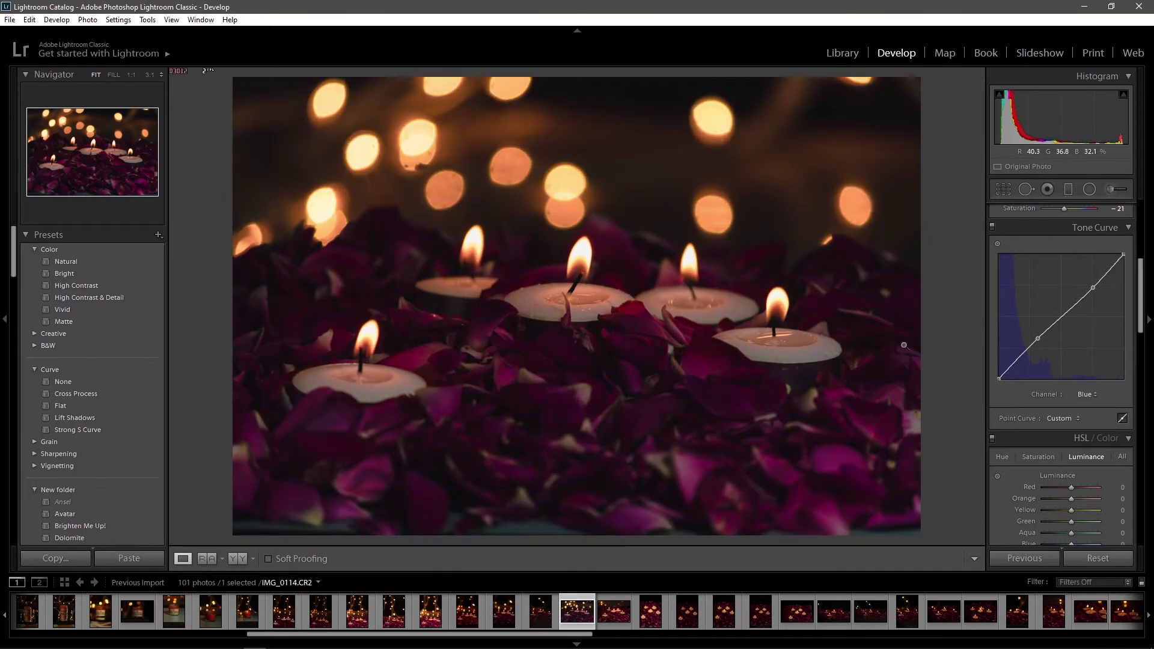
left_click(1087, 394)
Step: Remove the lower blue-curve point and check the red and green curves against the original
double_click(1038, 338)
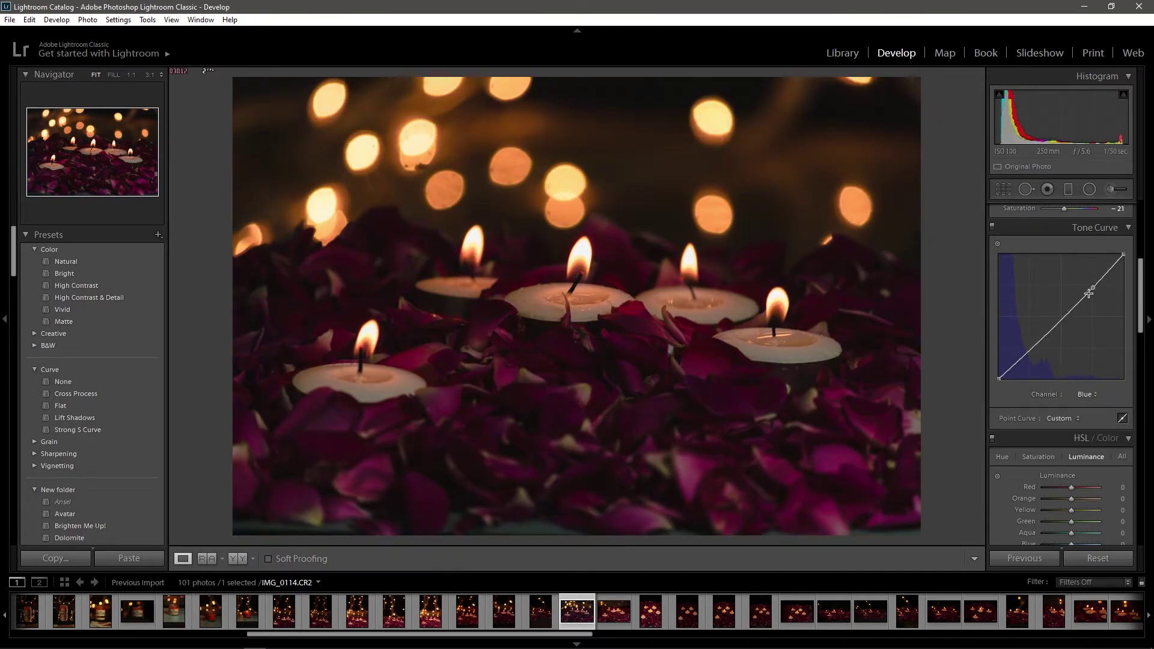
left_click(1087, 395)
left_click(1062, 422)
left_click(1086, 394)
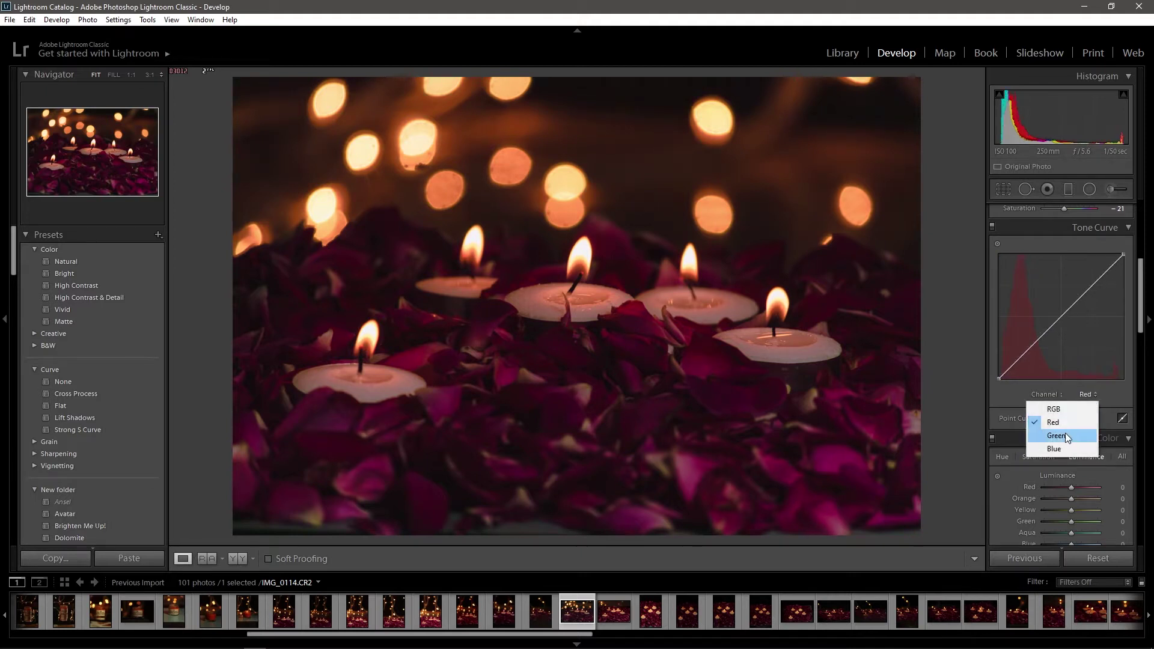
left_click(1073, 434)
key("backslash")
key("backslash")
Step: On the Red curve, pull an upper point slightly down, re-add a point, and compare on/off
left_click(1087, 394)
left_click(1062, 422)
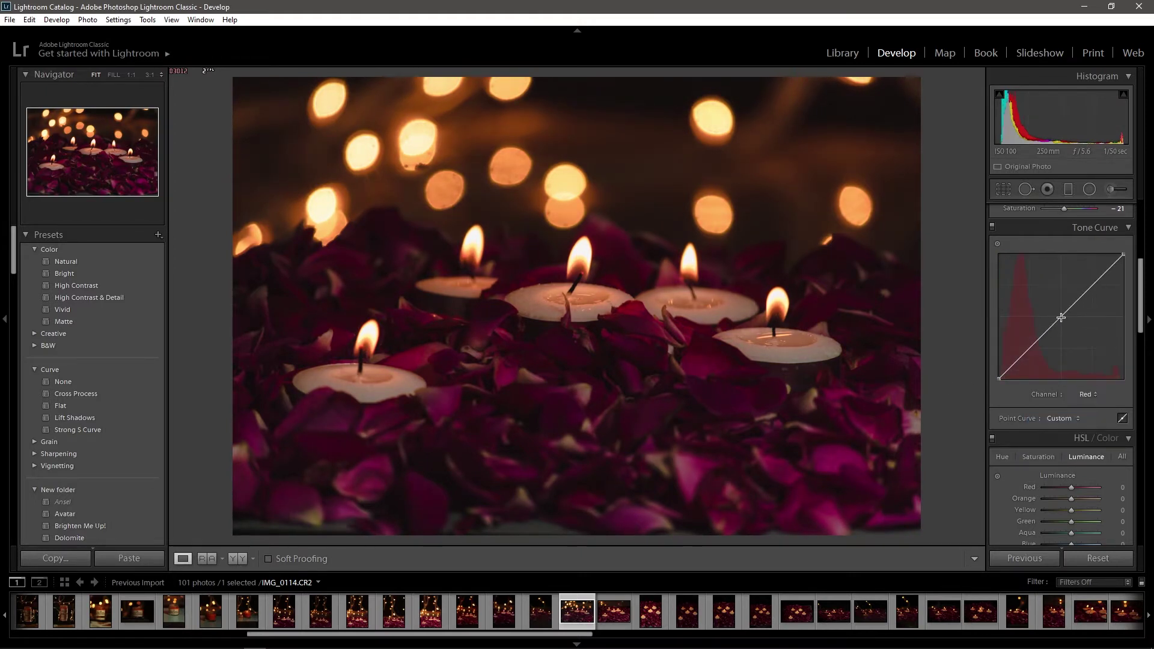
left_click_drag(1064, 319, 1098, 284)
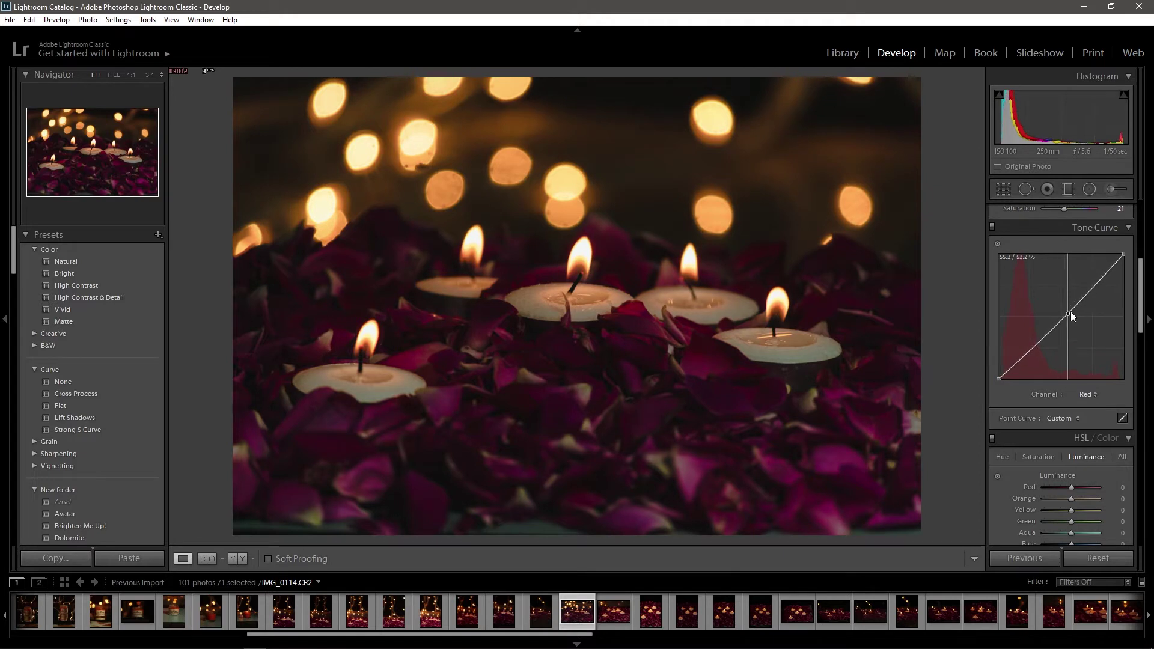
double_click(1098, 284)
left_click(1094, 288)
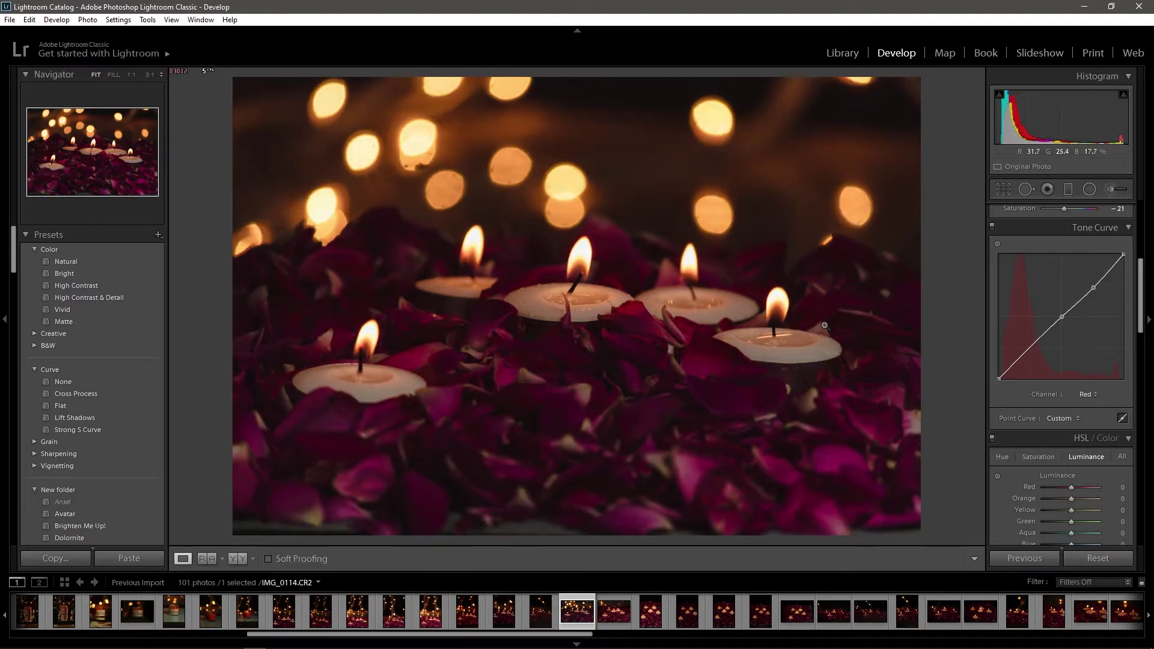
left_click(992, 228)
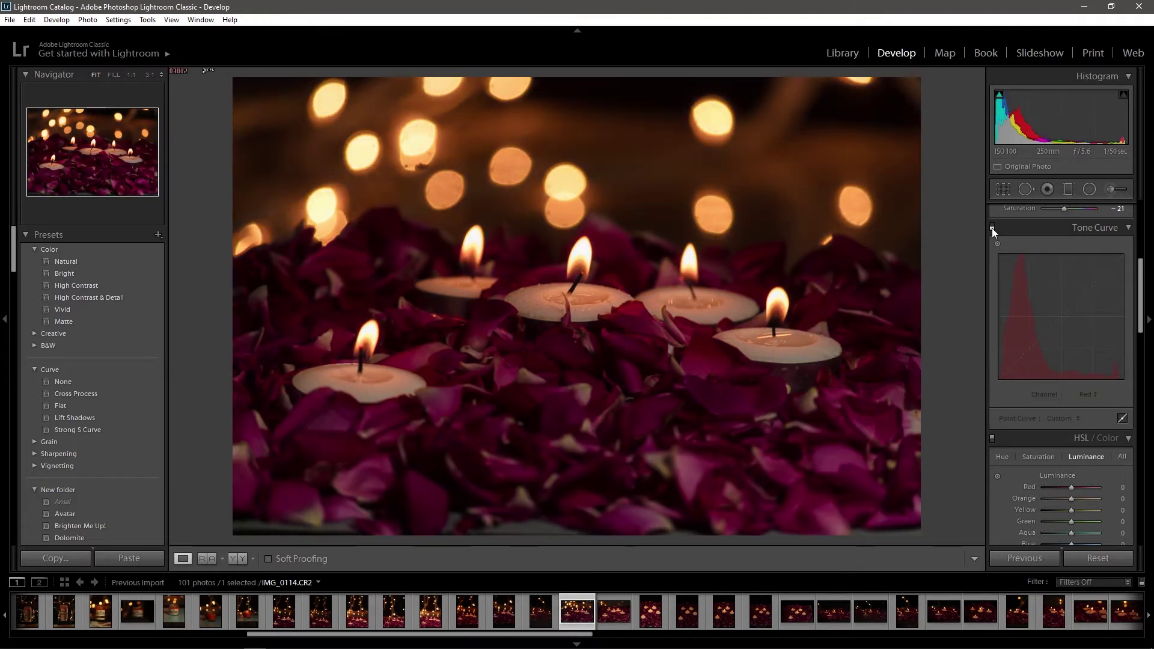
left_click(991, 228)
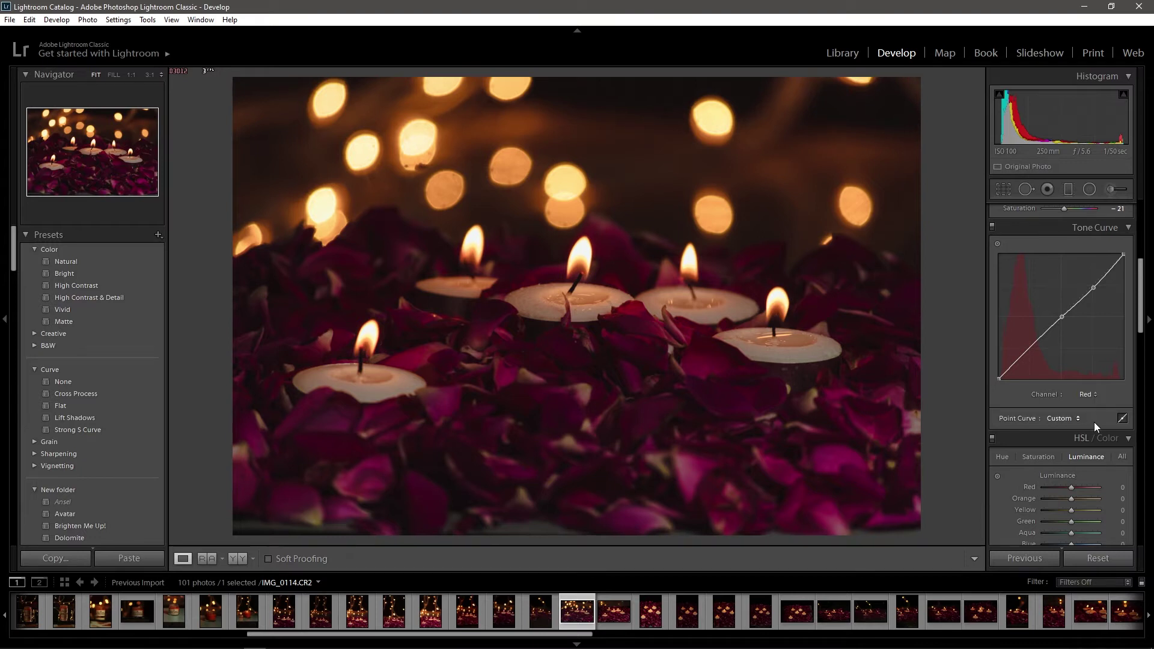
left_click(1106, 439)
scroll(1090, 451, "down", 3)
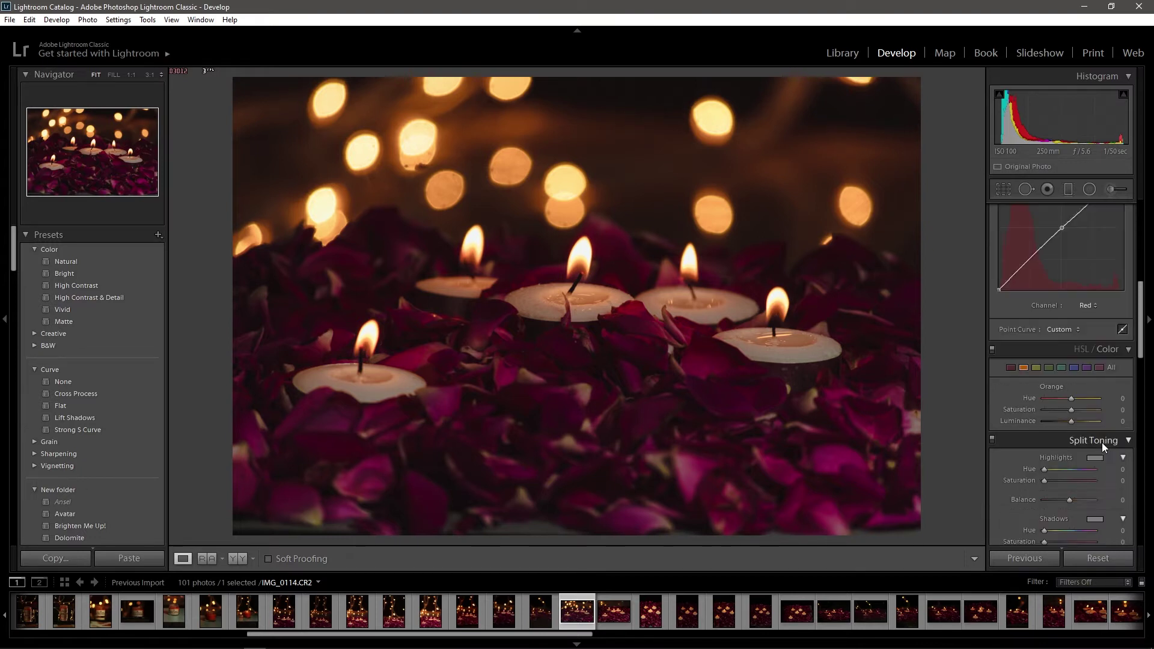
Step: Shift Red hue to −33 and darken orange and yellow luminance by dragging on the photo
left_click(1011, 368)
mouse_move(1073, 398)
left_mouse_down()
mouse_move(1090, 399)
mouse_move(1065, 402)
mouse_move(1059, 411)
mouse_move(1074, 411)
mouse_move(1065, 424)
mouse_move(1067, 410)
left_mouse_up()
double_click(1079, 425)
left_click(1071, 350)
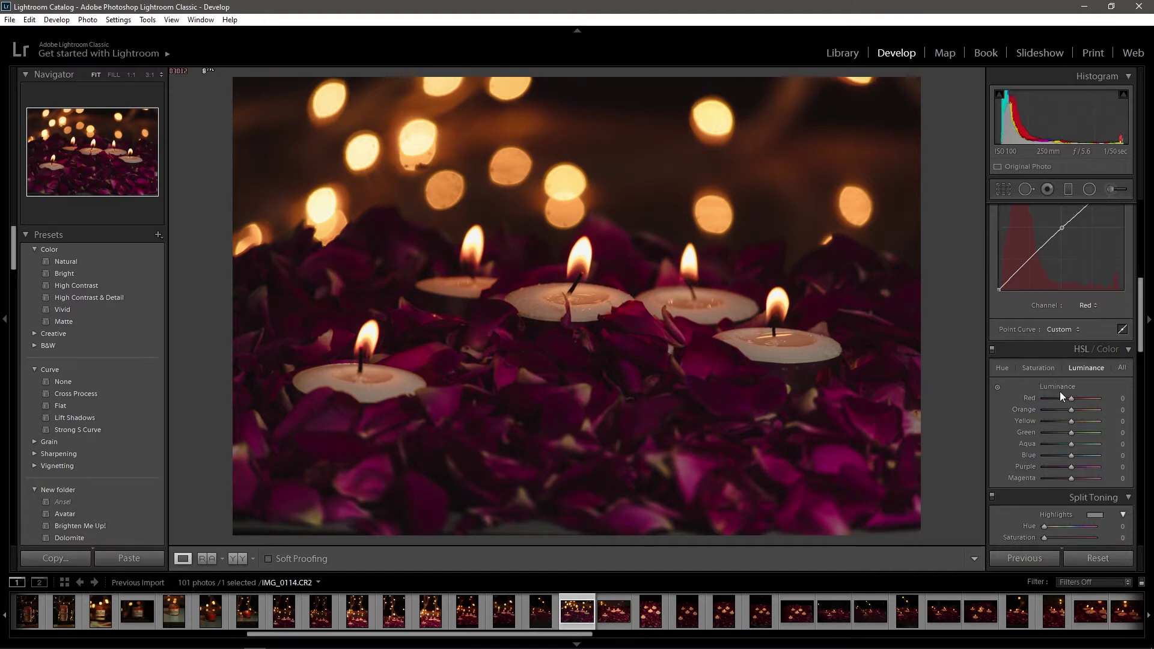
left_click(997, 388)
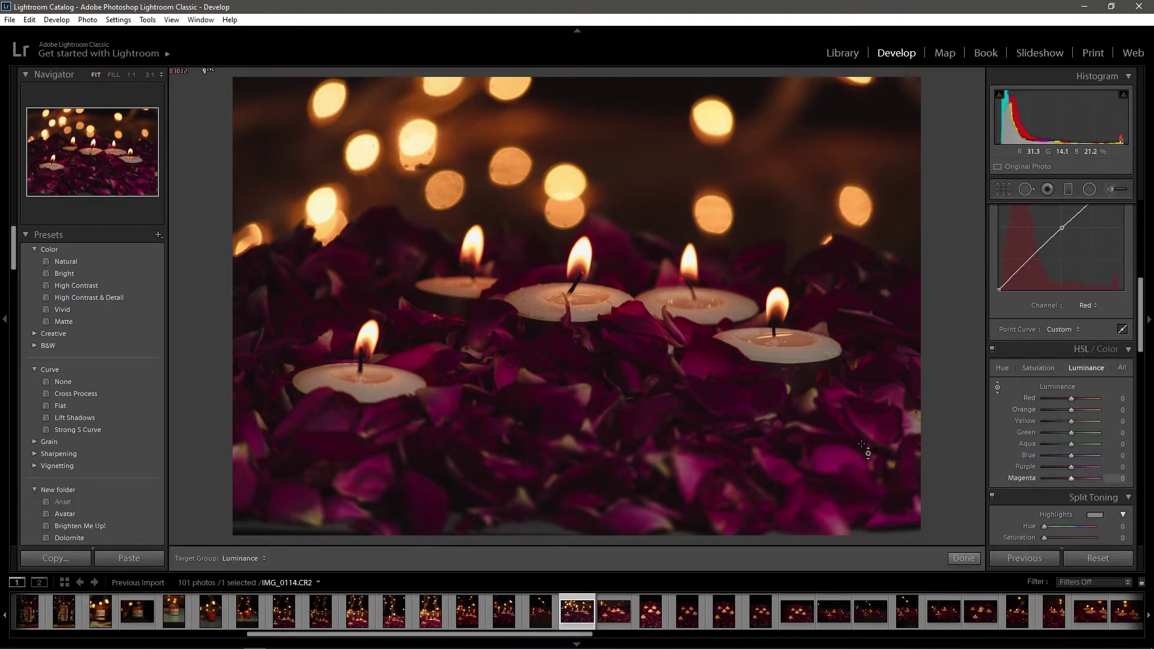
left_click_drag(794, 355, 797, 385)
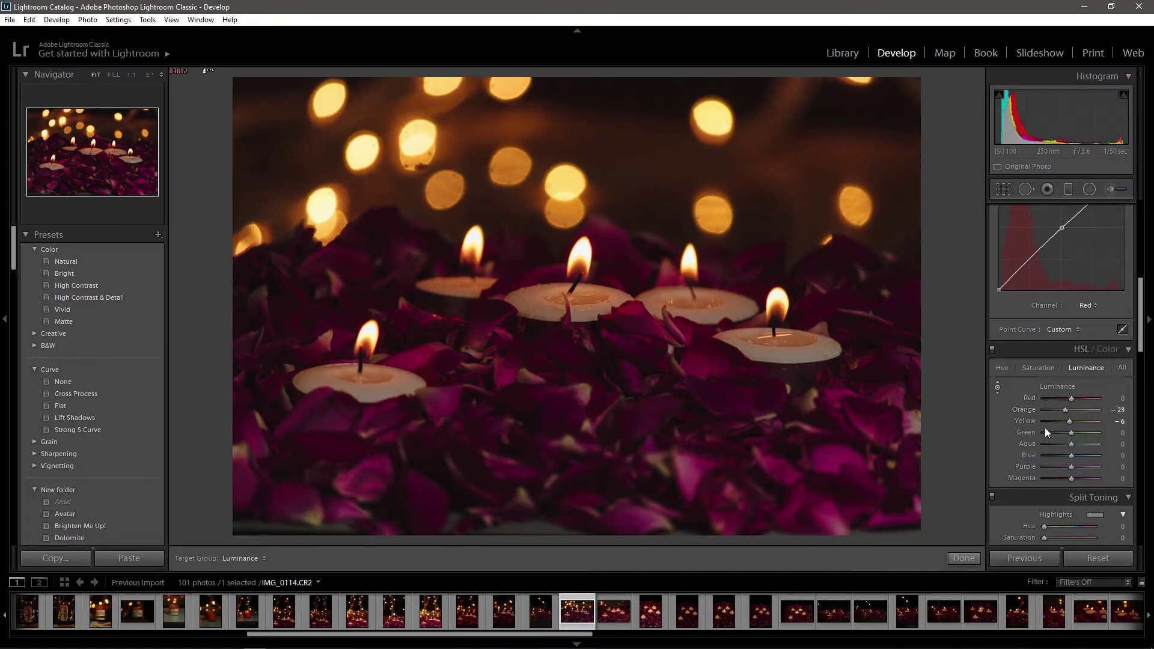
Step: Set per-colour Saturation to Red −2 and Orange +4, then toggle HSL off to compare
left_click(1046, 369)
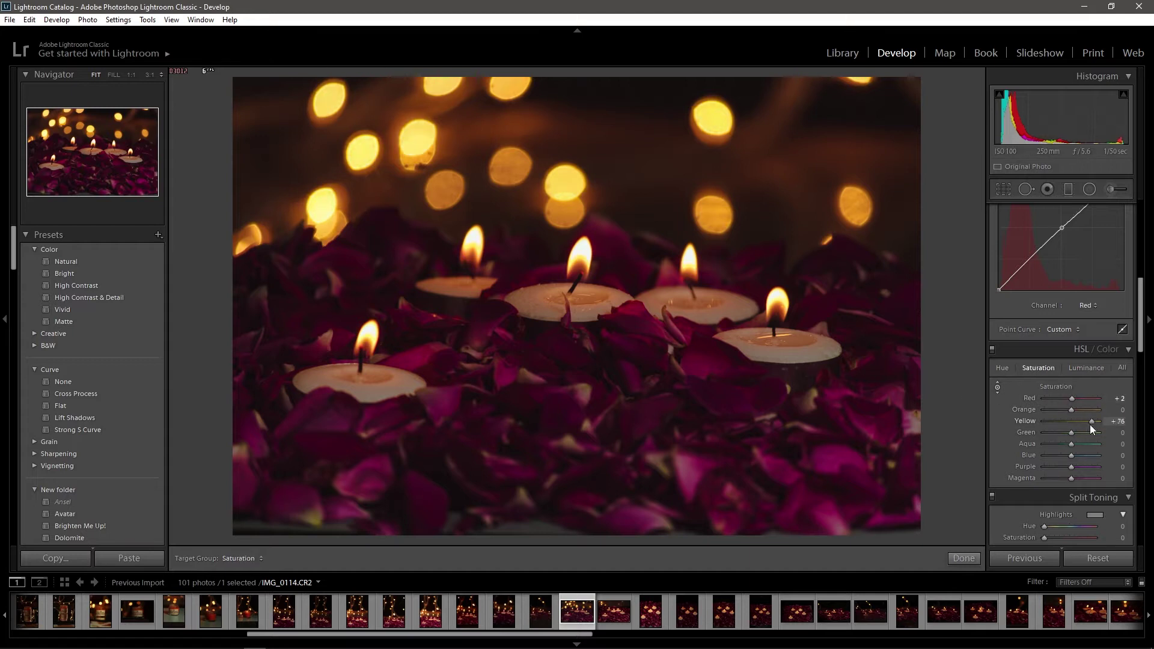
double_click(1072, 423)
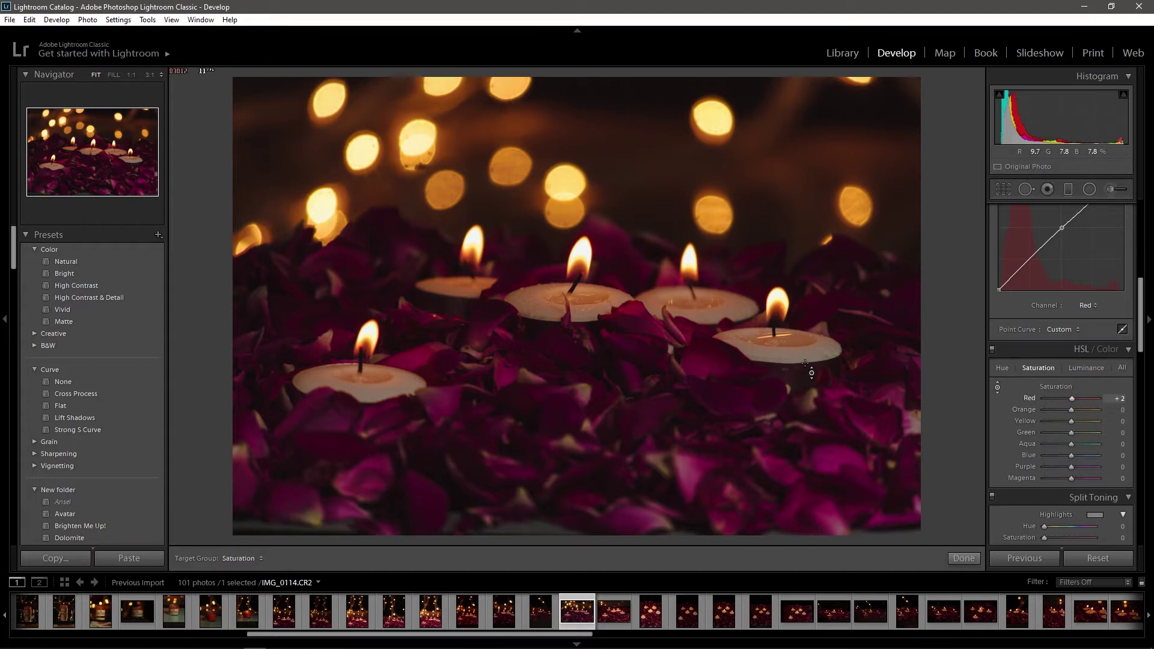
left_click_drag(1065, 409, 1098, 409)
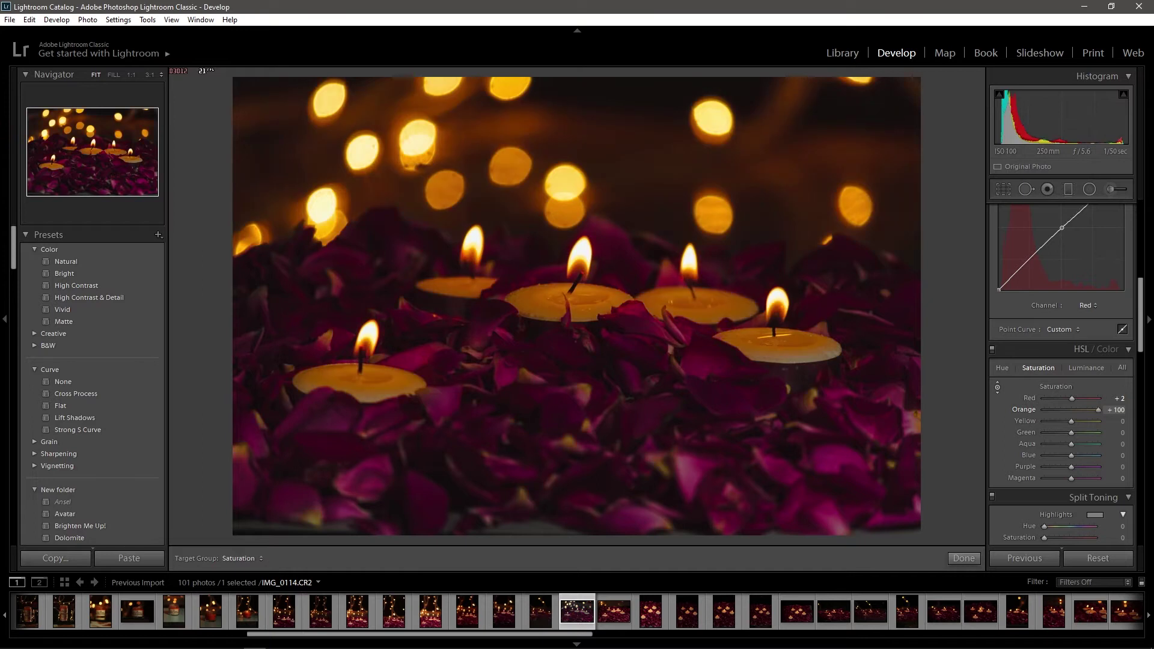
double_click(1098, 412)
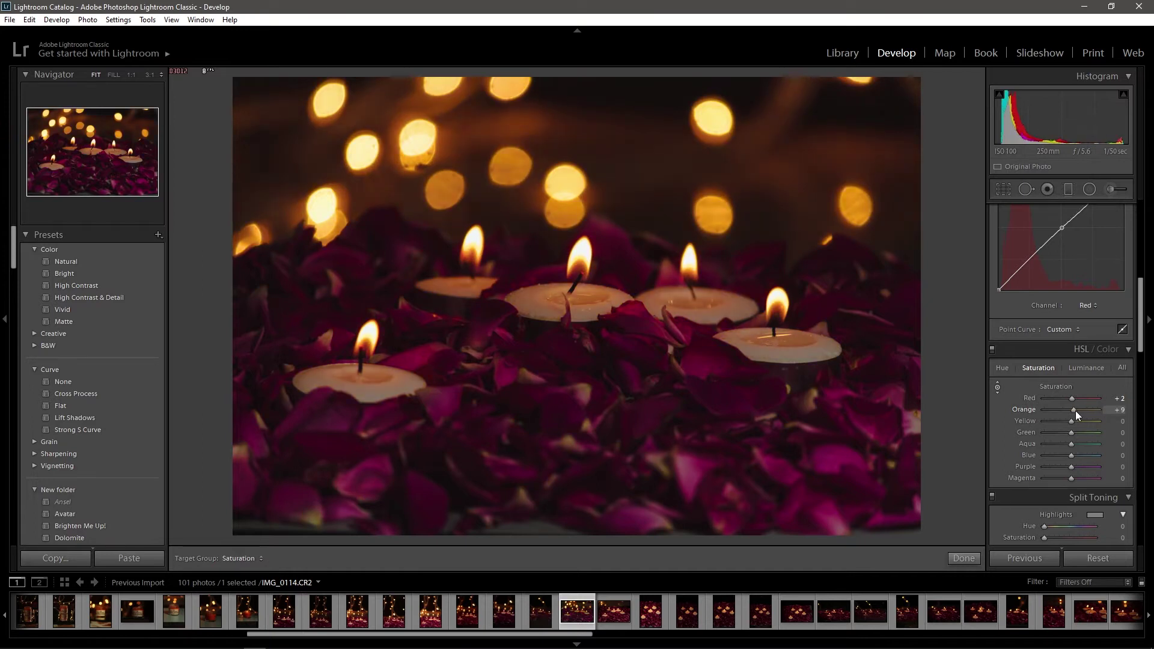
left_click(1008, 369)
left_click(1038, 368)
left_click_drag(1071, 396, 1070, 399)
left_click(991, 350)
scroll(1072, 409, "down", 3)
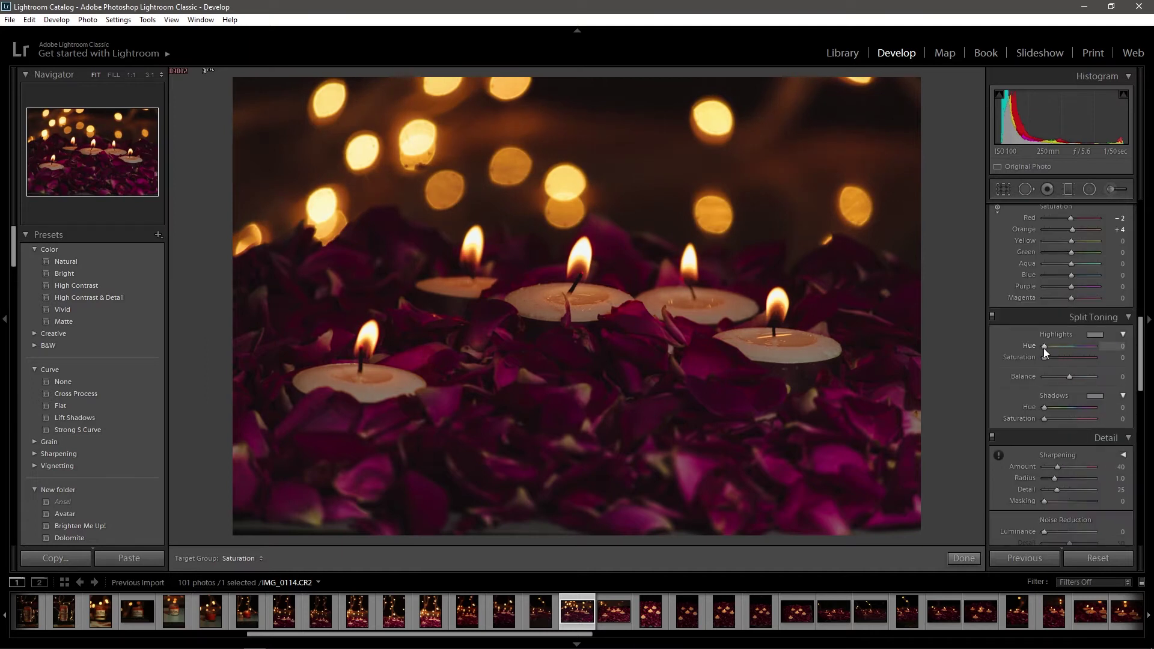
left_click_drag(1044, 345, 1115, 344)
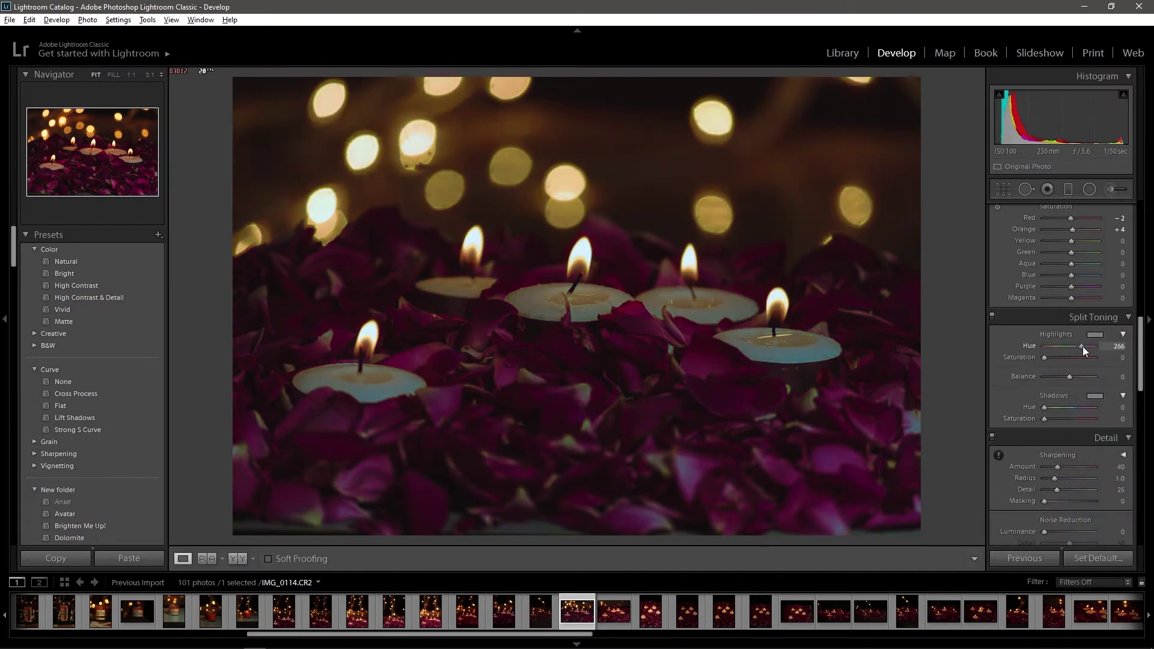
left_click_drag(1090, 348, 1013, 353)
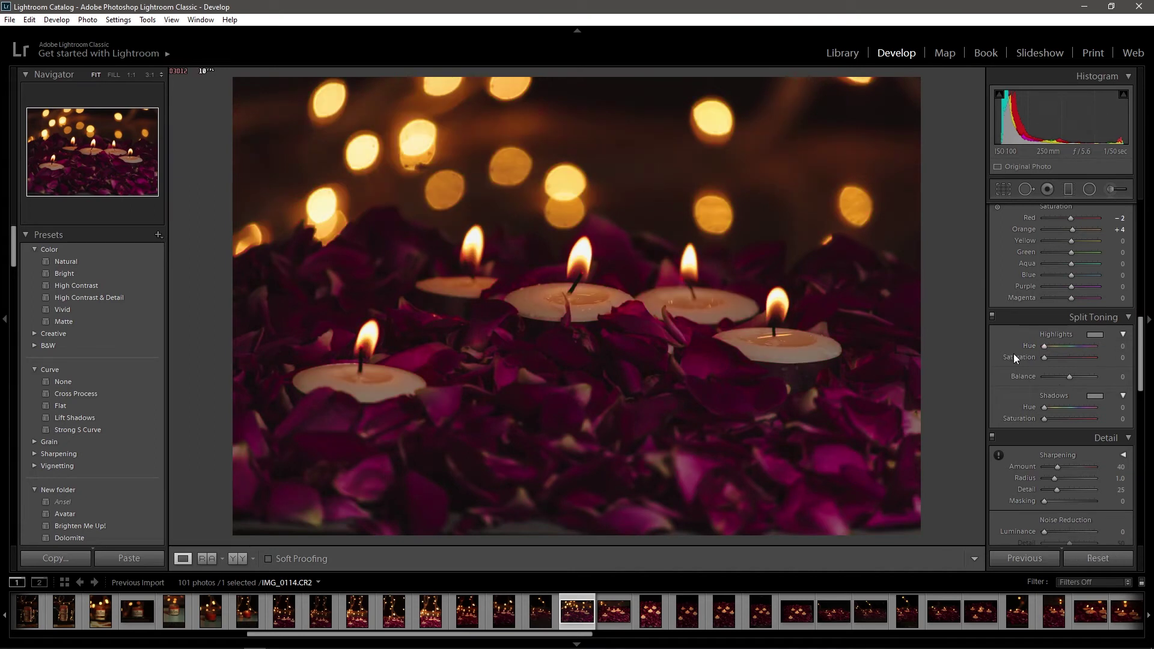
scroll(1064, 439, "down", 2)
scroll(1063, 467, "down", 2)
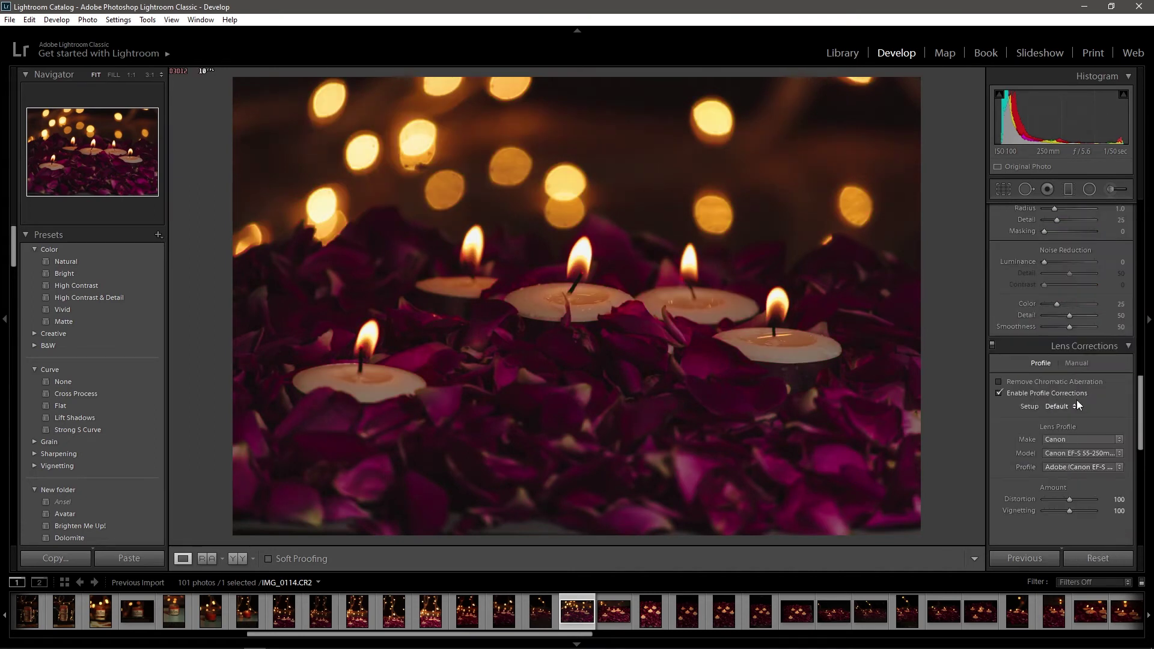
scroll(1059, 295, "up", 2)
left_click_drag(1057, 288, 1060, 289)
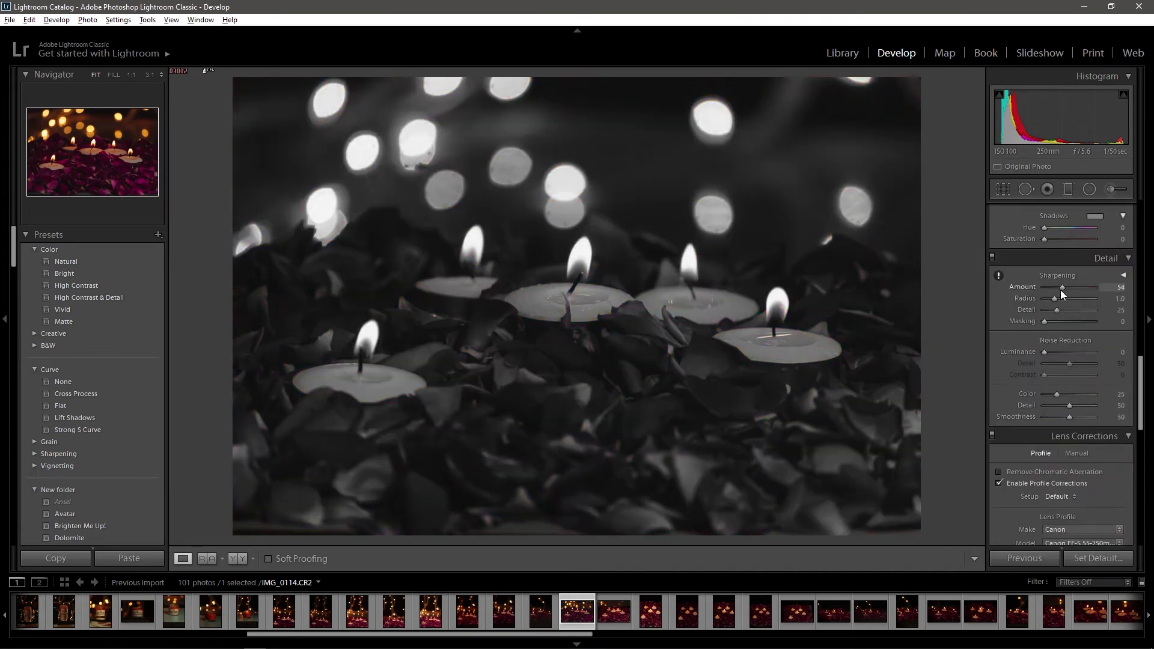
left_click(581, 260)
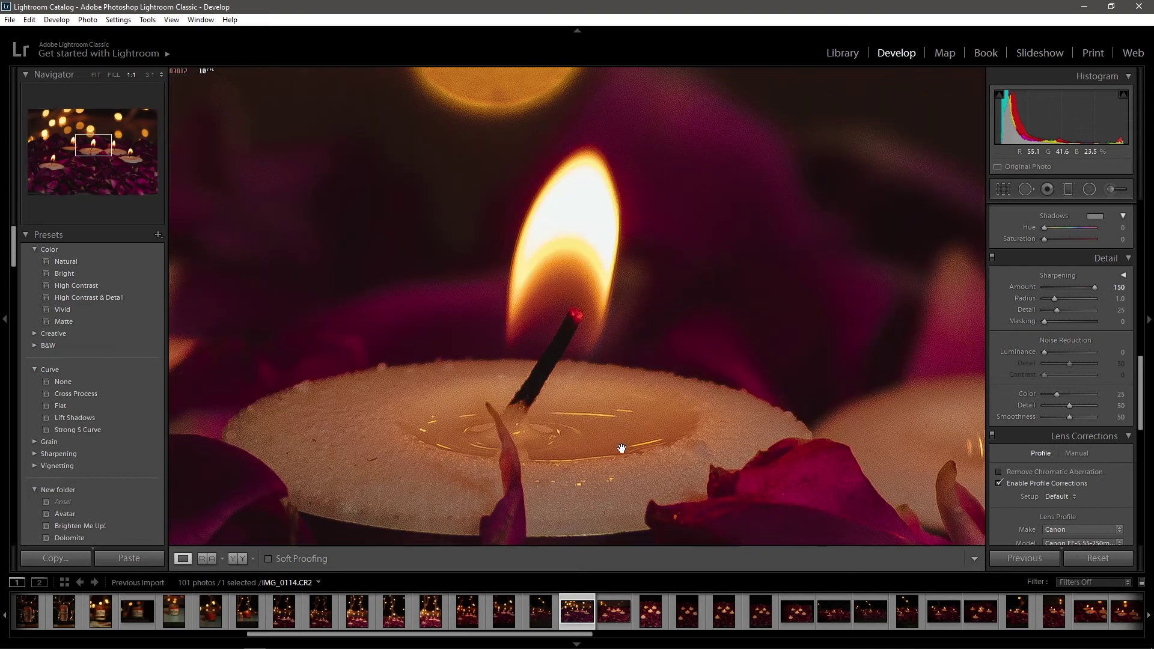
left_click_drag(621, 445, 609, 223)
left_click(992, 258)
left_click(992, 258)
left_click(992, 258)
left_click(610, 263)
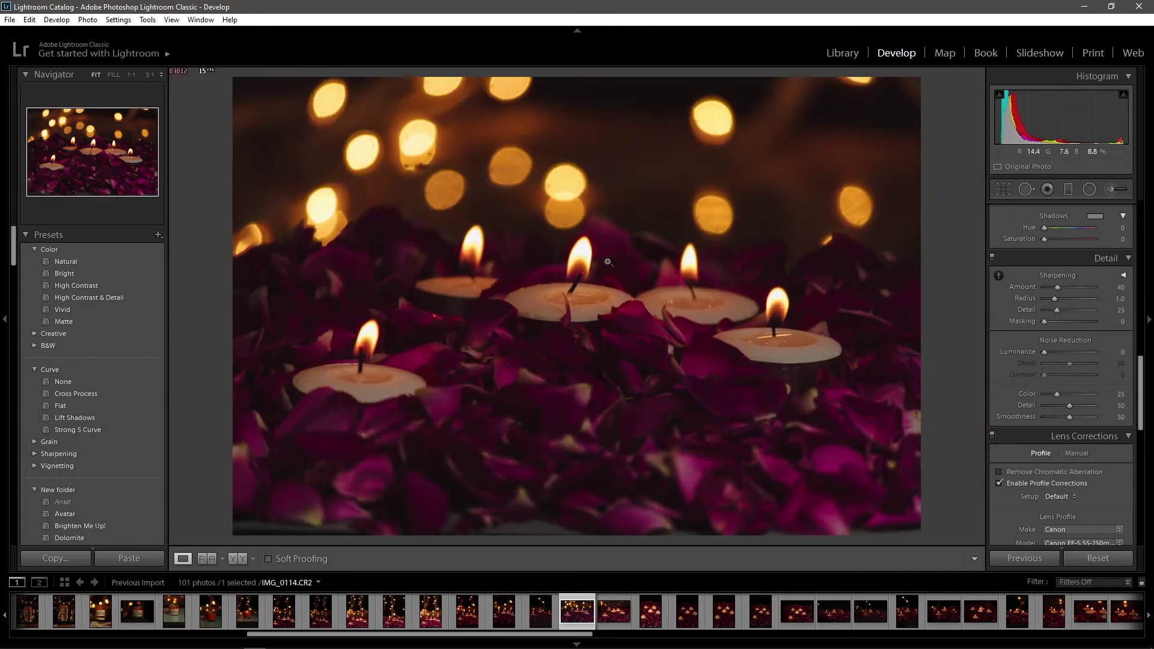
left_click(1089, 189)
Step: Draw a wide radial ellipse across the candles, reposition and stretch it, and invert it
left_click_drag(571, 260, 974, 340)
left_click_drag(580, 260, 580, 318)
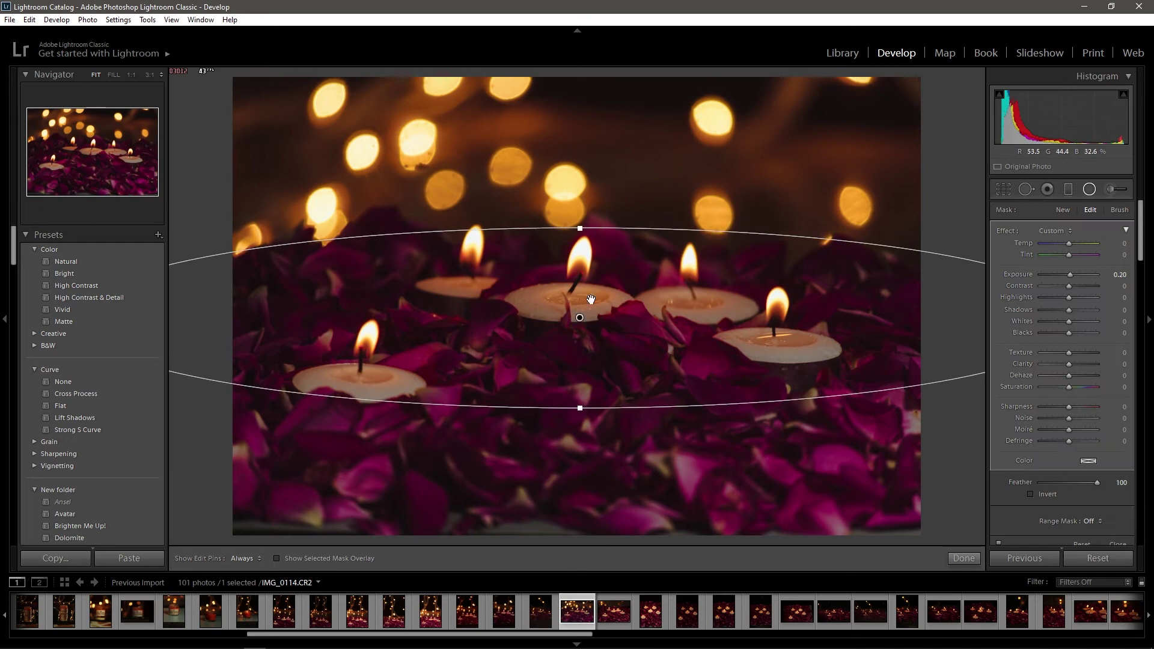
left_click_drag(581, 228, 570, 200)
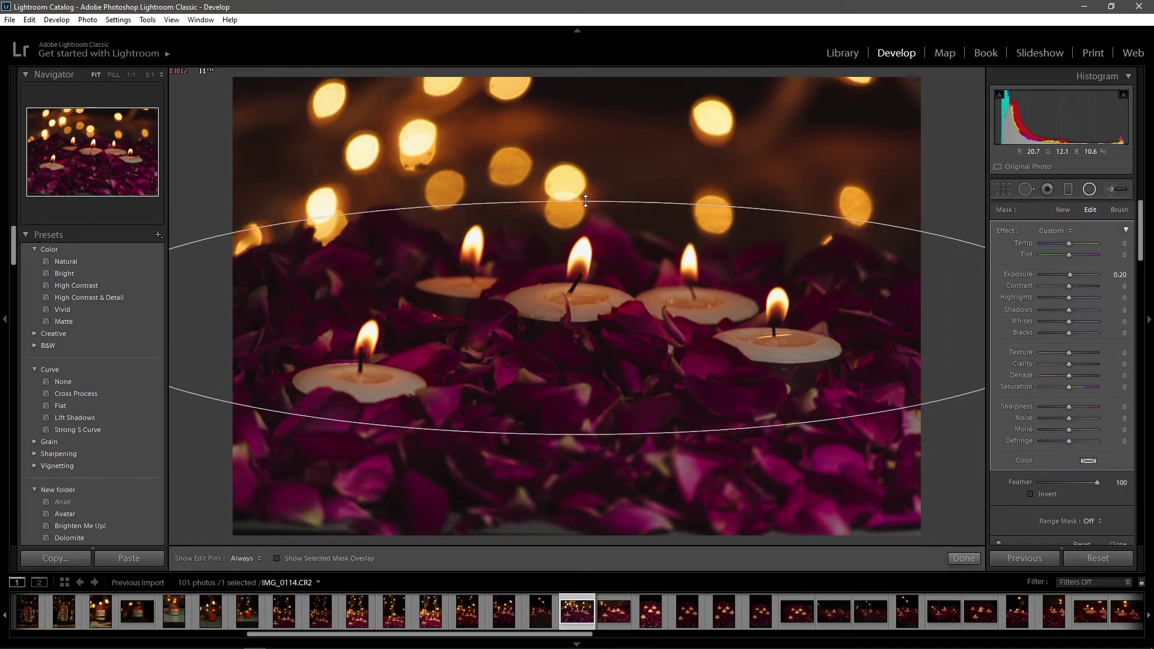
left_click(1031, 495)
Step: Give the radial filter Exposure 0.52 and Sharpness 15 with no noise reduction, and confirm
left_click_drag(1070, 276, 1074, 276)
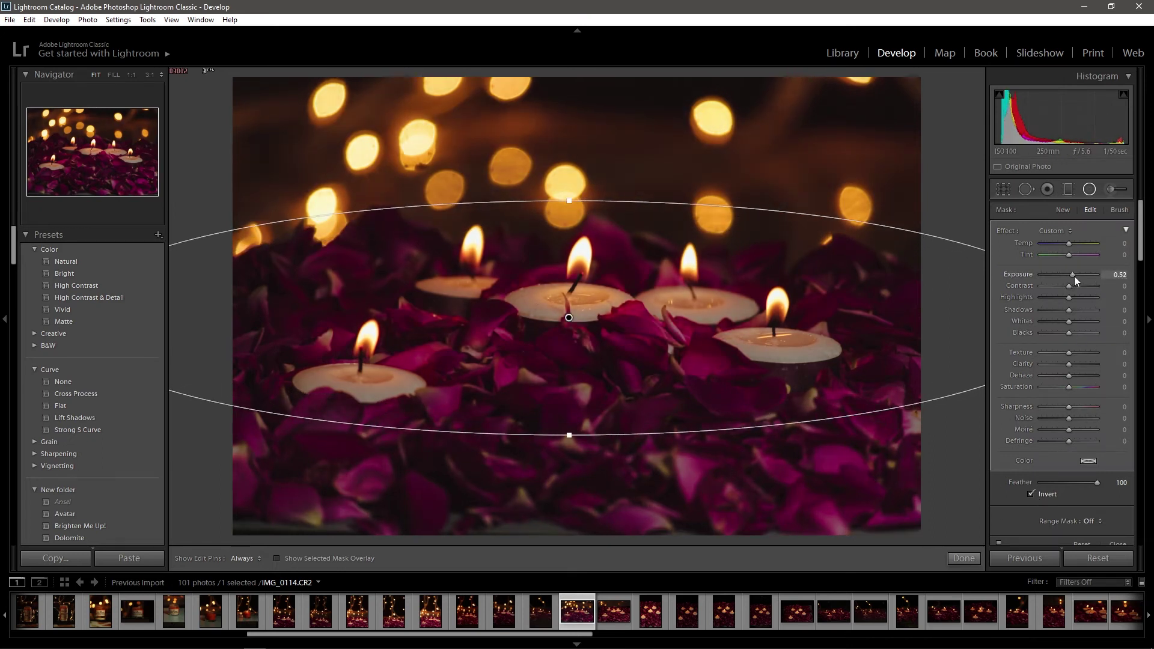
left_click_drag(1069, 407, 1073, 407)
left_click_drag(1070, 419, 1069, 420)
key("z")
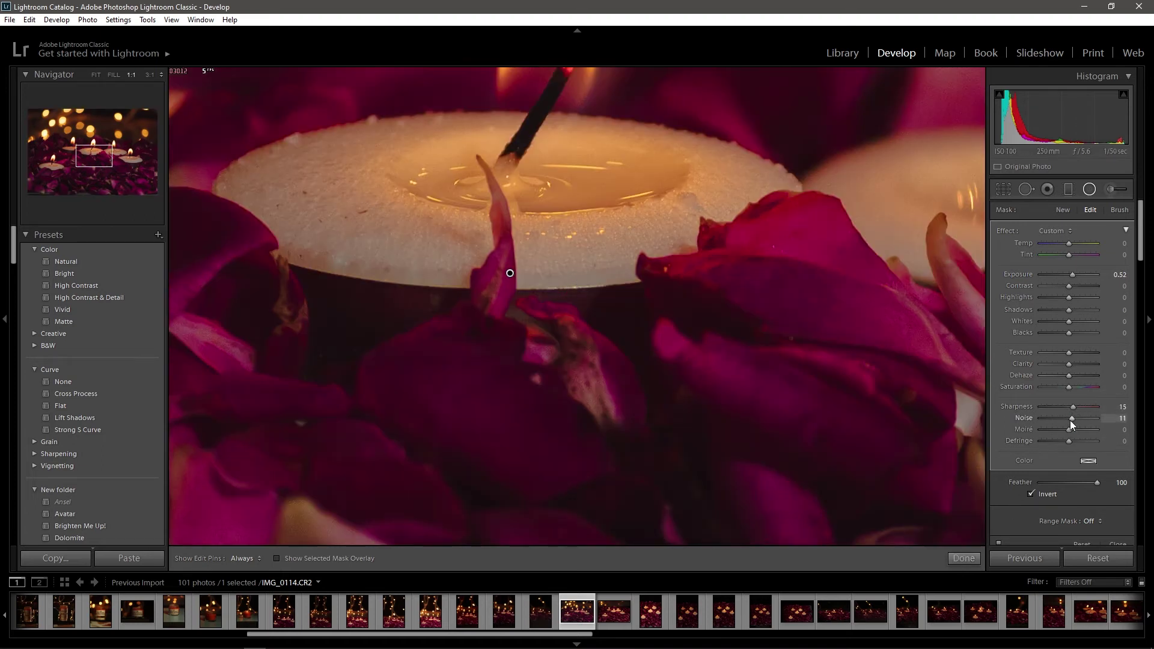
left_click(555, 274)
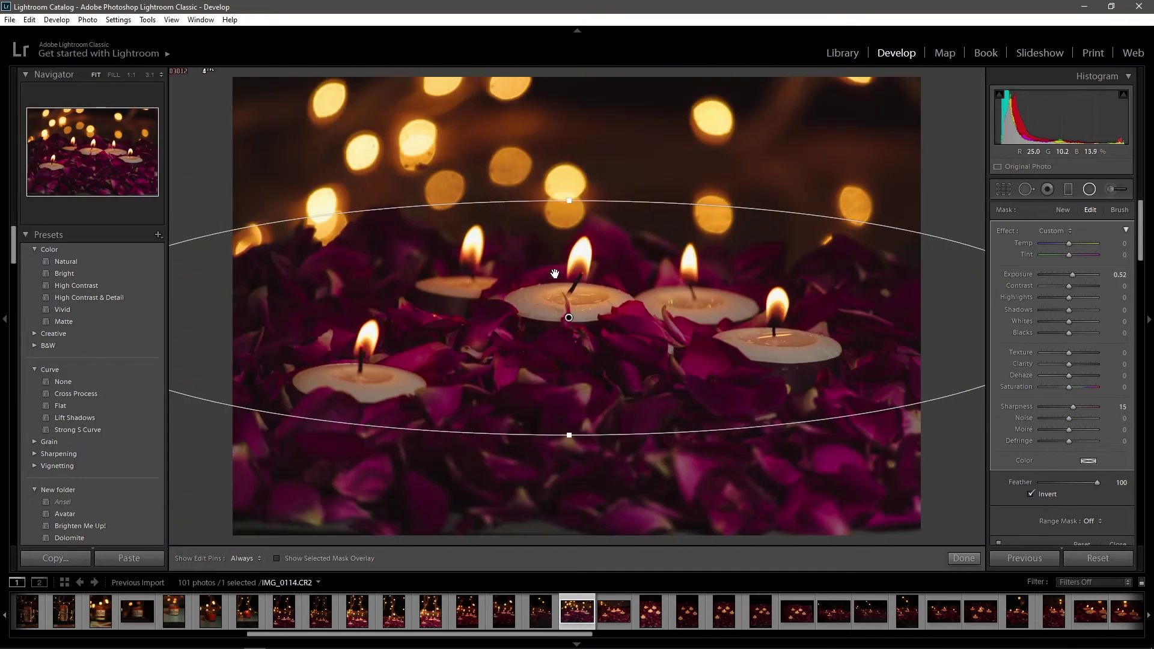
left_click(964, 558)
Step: Draw a graduated filter over the top bokeh at −1.22 exposure
key("m")
left_click_drag(499, 72, 541, 361)
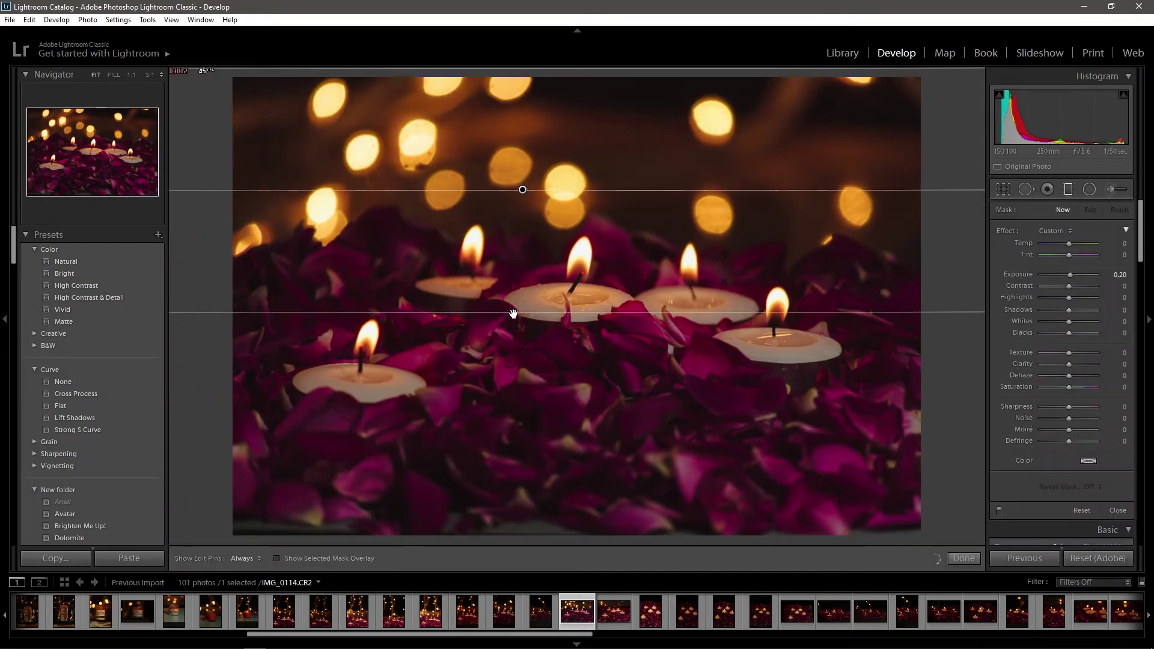
left_click_drag(1074, 281, 1062, 280)
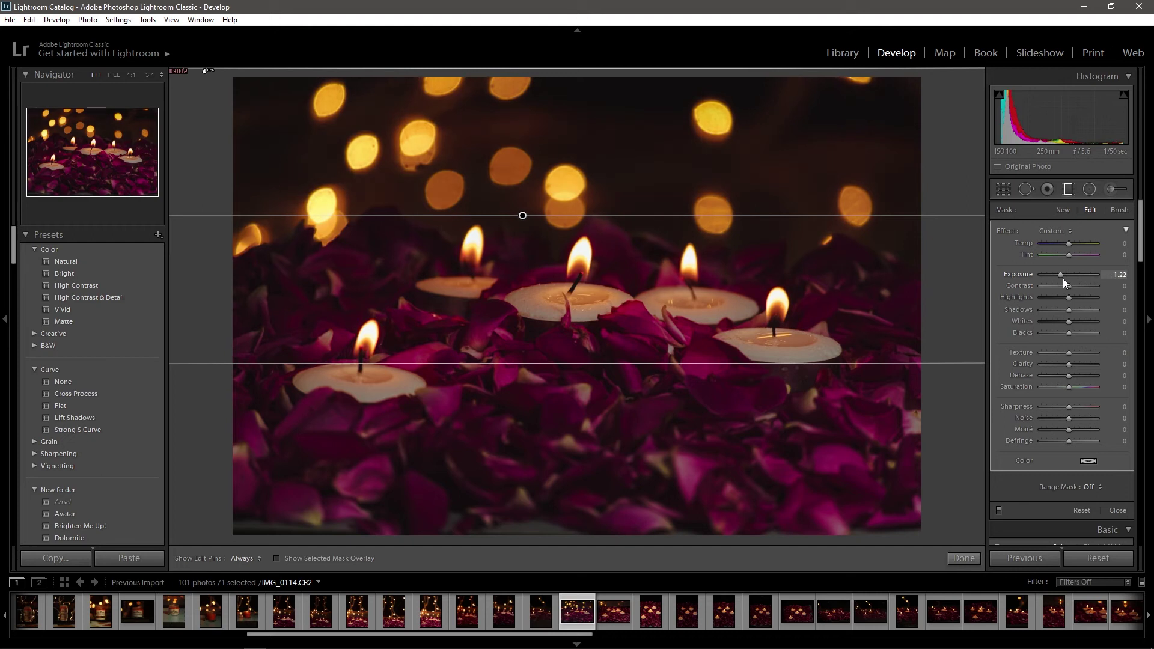
Step: Add a second graduated filter over the lower petals at −0.78 exposure
left_click_drag(715, 538, 627, 355)
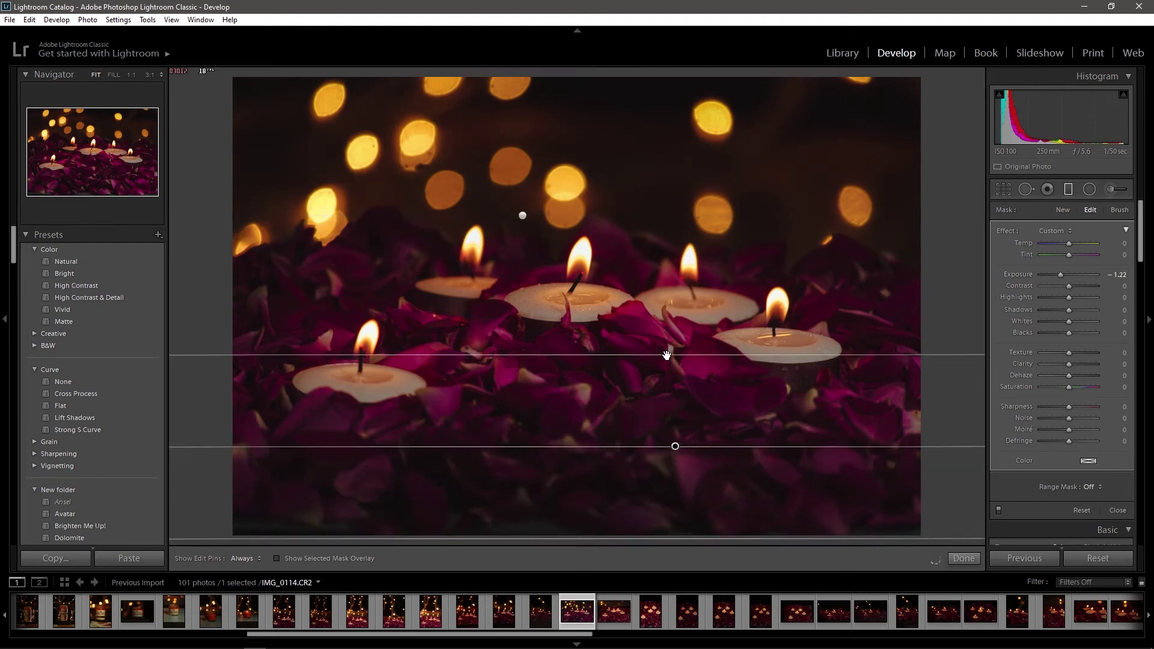
key("ctrl+z")
left_click_drag(614, 539, 614, 338)
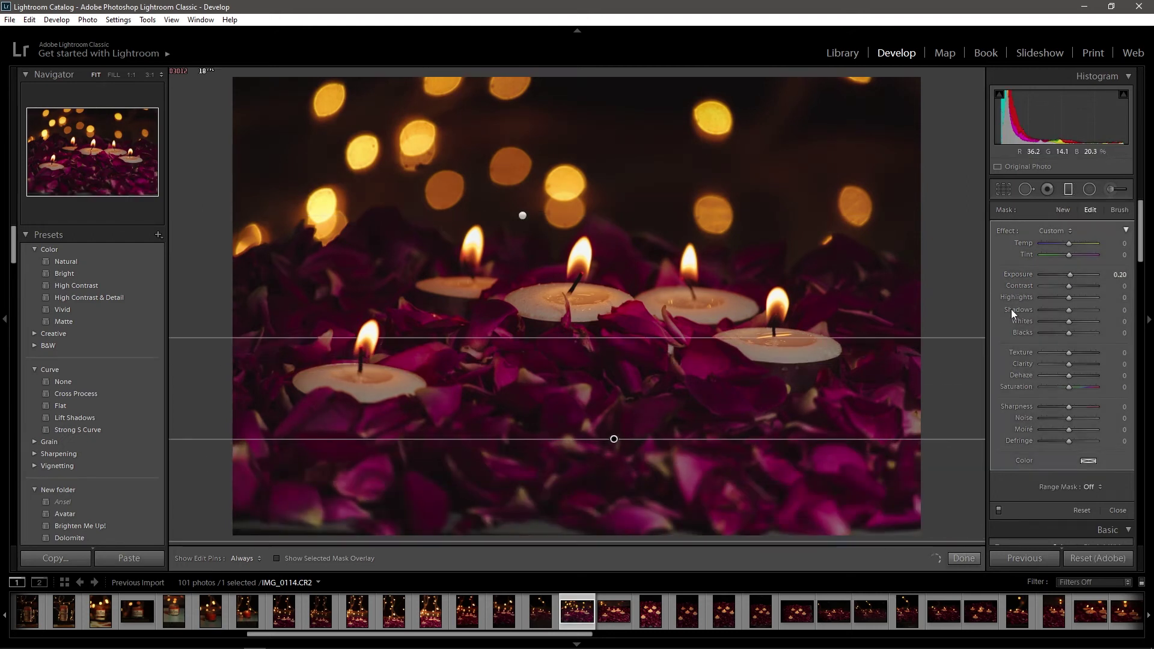
left_click_drag(1070, 276, 1066, 276)
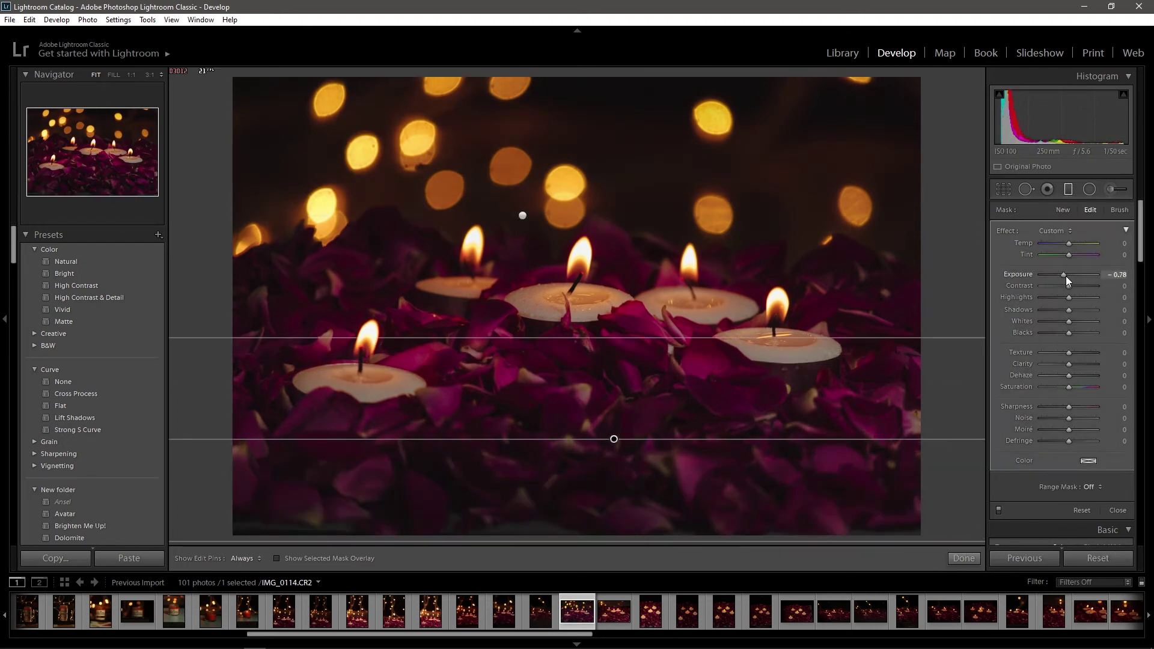
left_click(965, 559)
Step: Compare with the original, then move the first gradient higher up the photo
key("backslash")
key("backslash")
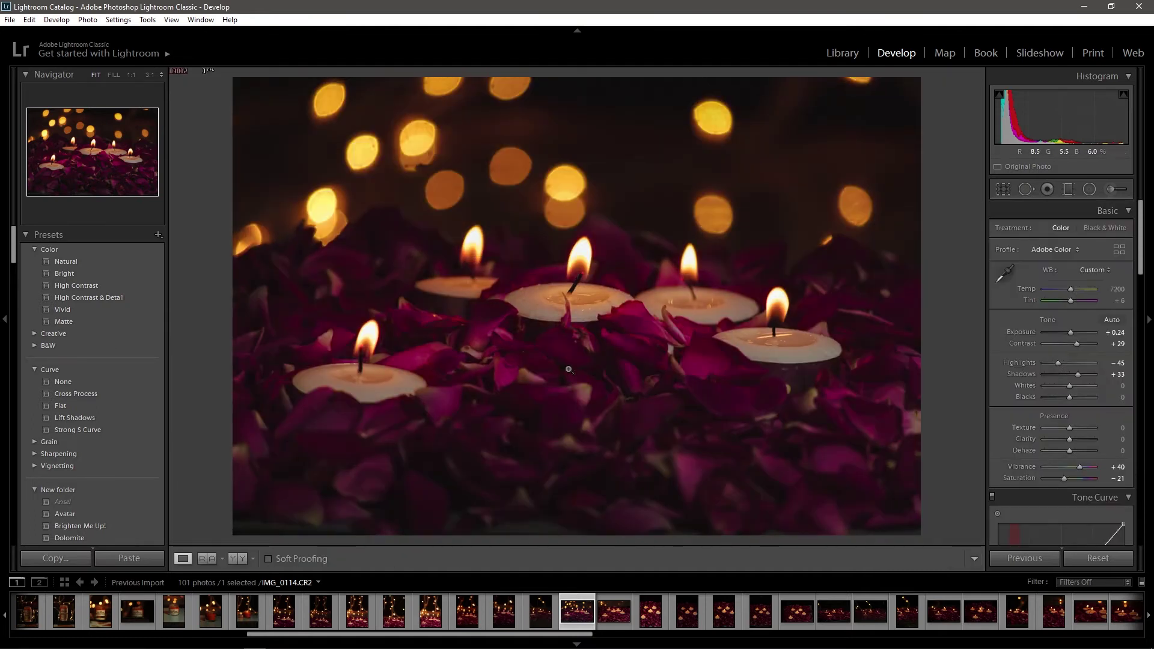
key("m")
left_click_drag(523, 216, 525, 187)
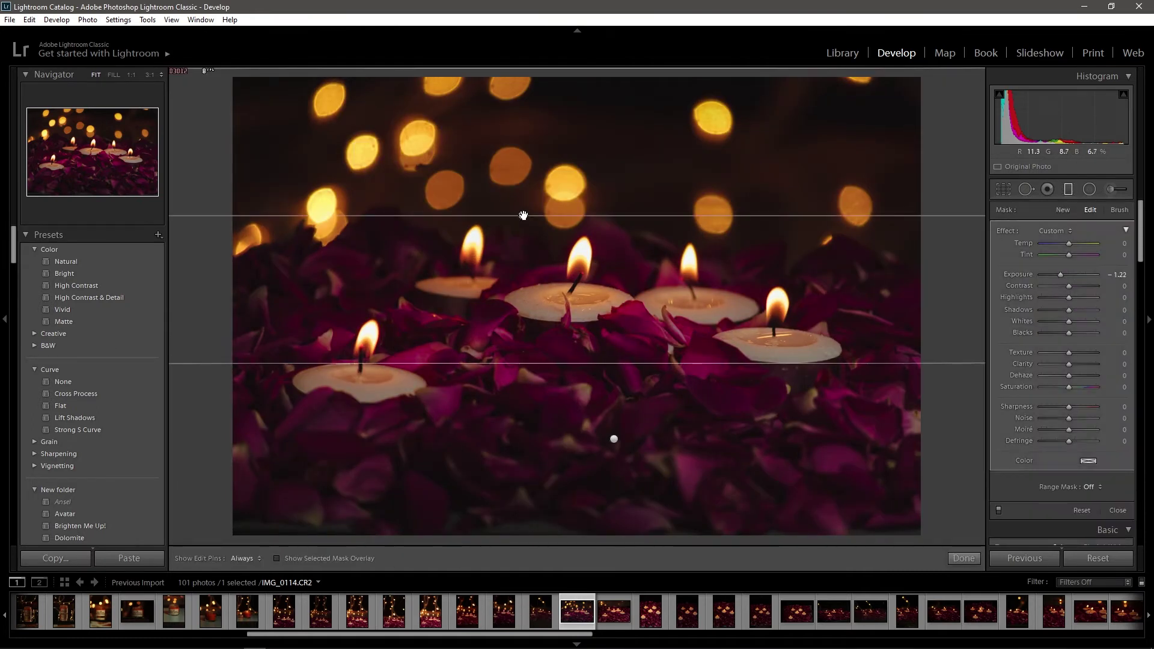
left_click(963, 558)
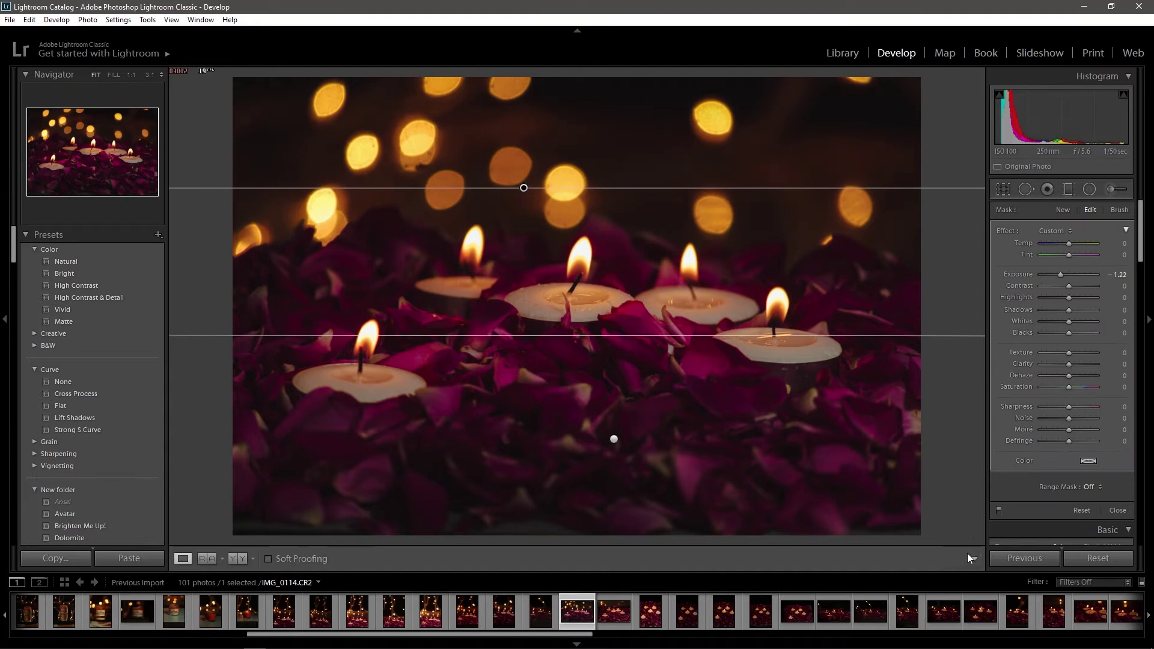
Step: Draw a radial ellipse centred on the middle candle, widened across all candles, at −0.26 exposure
left_click(1089, 189)
left_click_drag(467, 256, 601, 367)
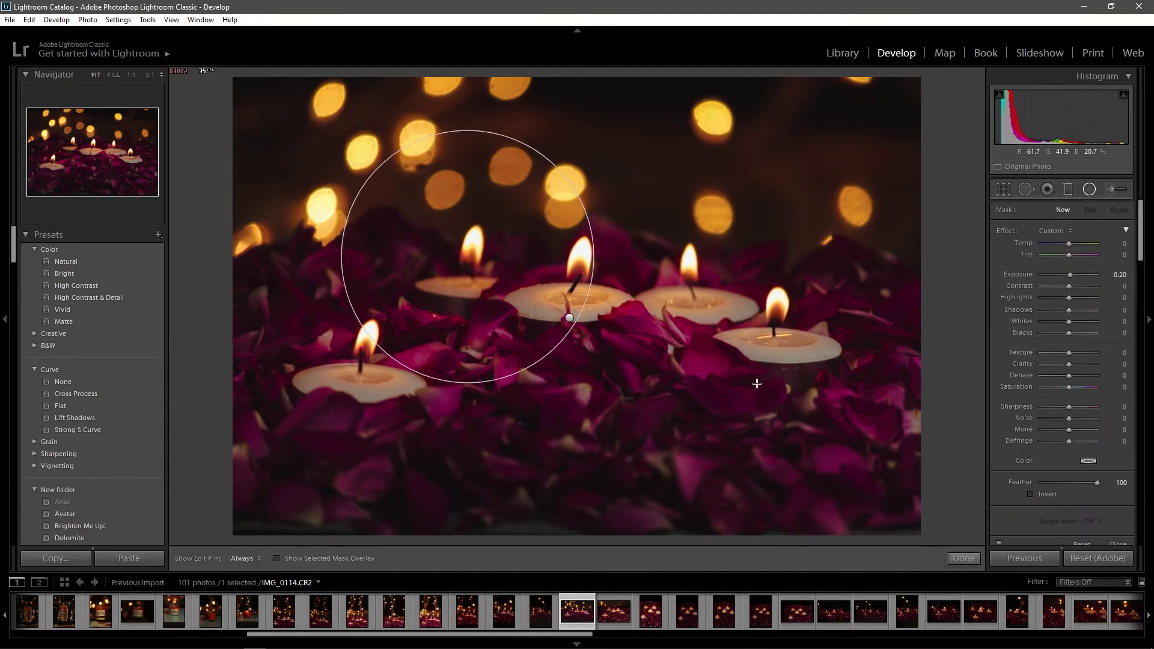
left_click_drag(620, 256, 838, 255)
left_click_drag(468, 257, 569, 312)
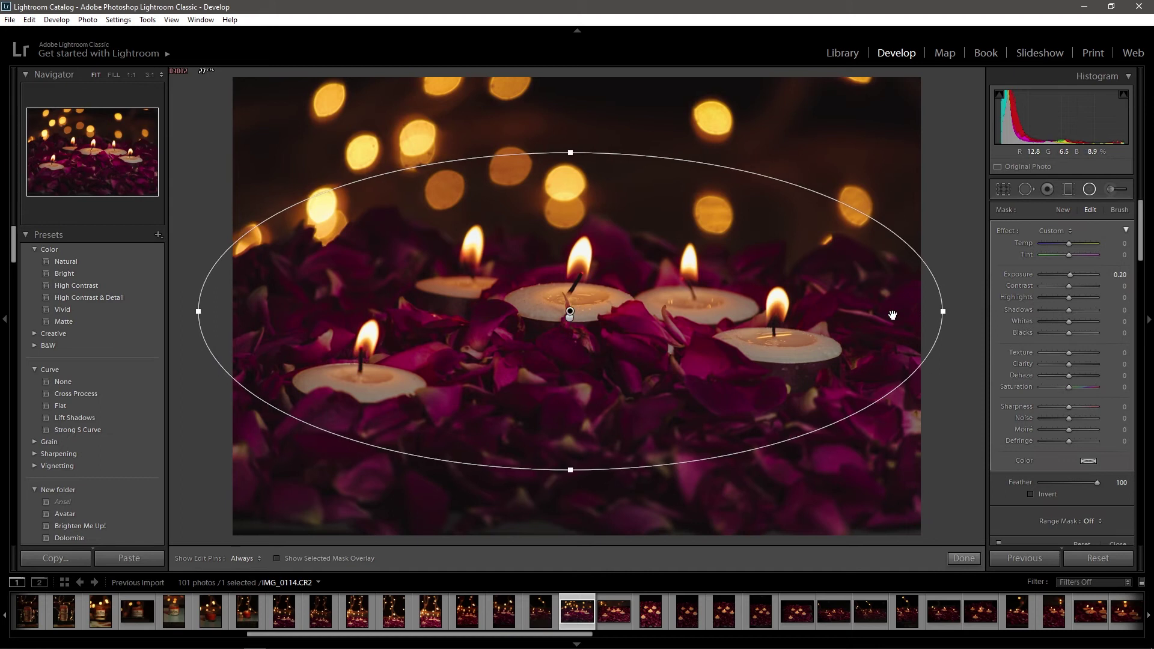
mouse_move(945, 311)
left_mouse_down()
mouse_move(670, 321)
mouse_move(772, 311)
left_mouse_up()
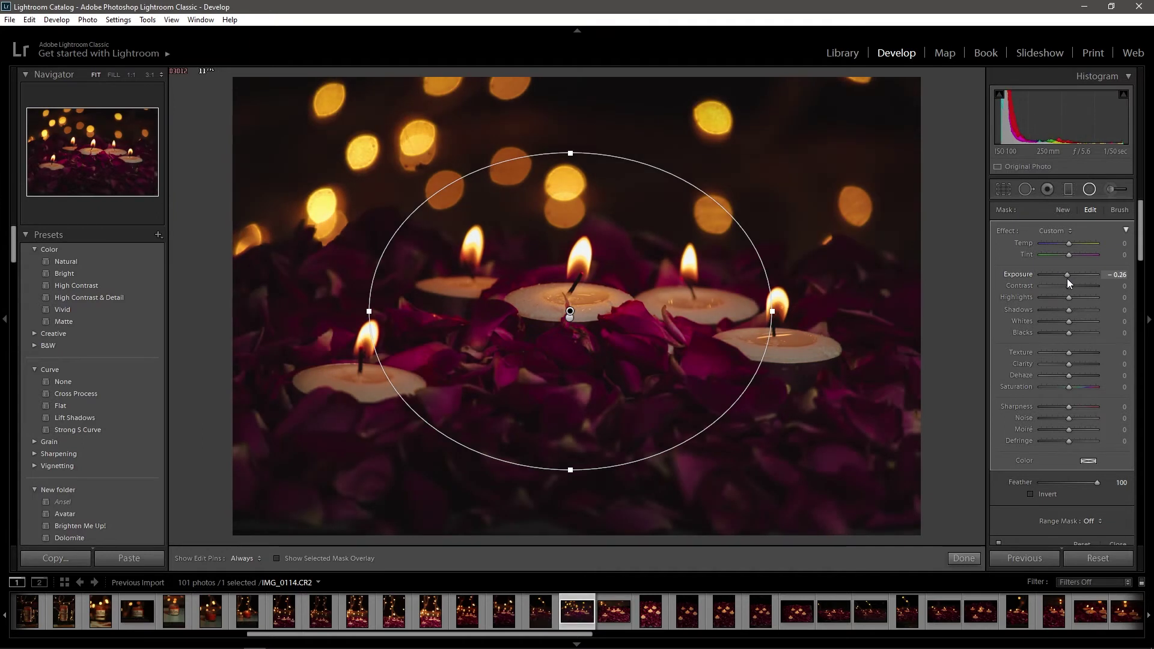
left_click_drag(772, 311, 883, 311)
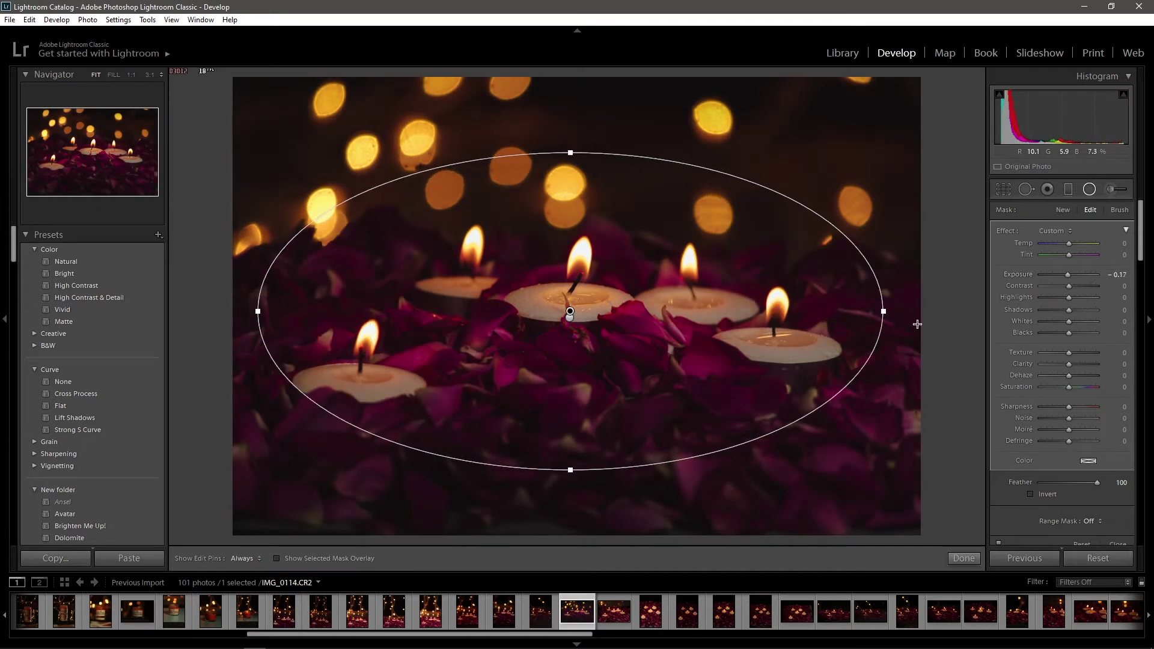
left_click(964, 558)
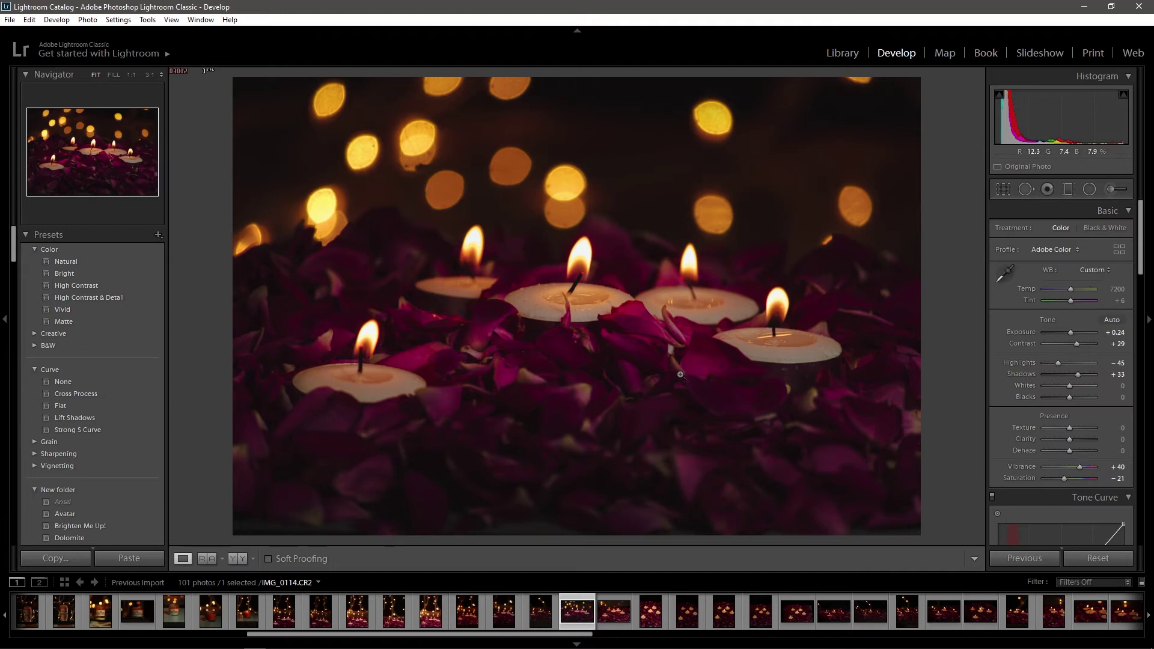
left_click(1089, 188)
Step: Circle the centre candle with an inverted radial filter: Exposure +0.44, Contrast 13, Highlights −11
left_click_drag(554, 276, 637, 342)
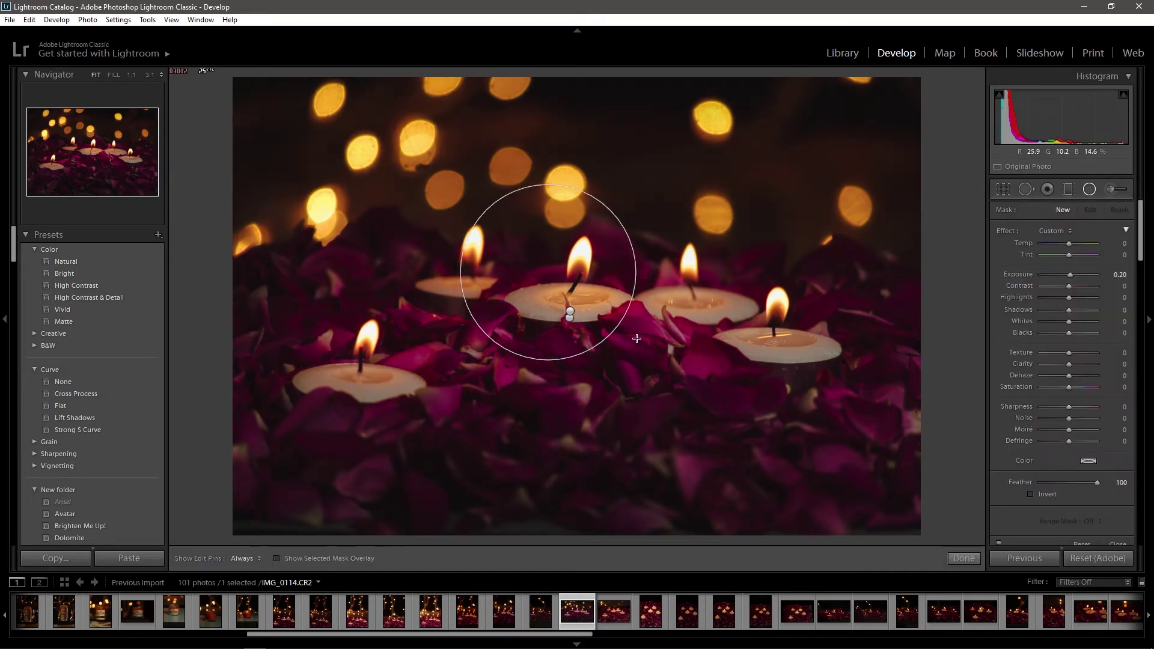
left_click(1049, 493)
left_click_drag(1071, 275, 1066, 298)
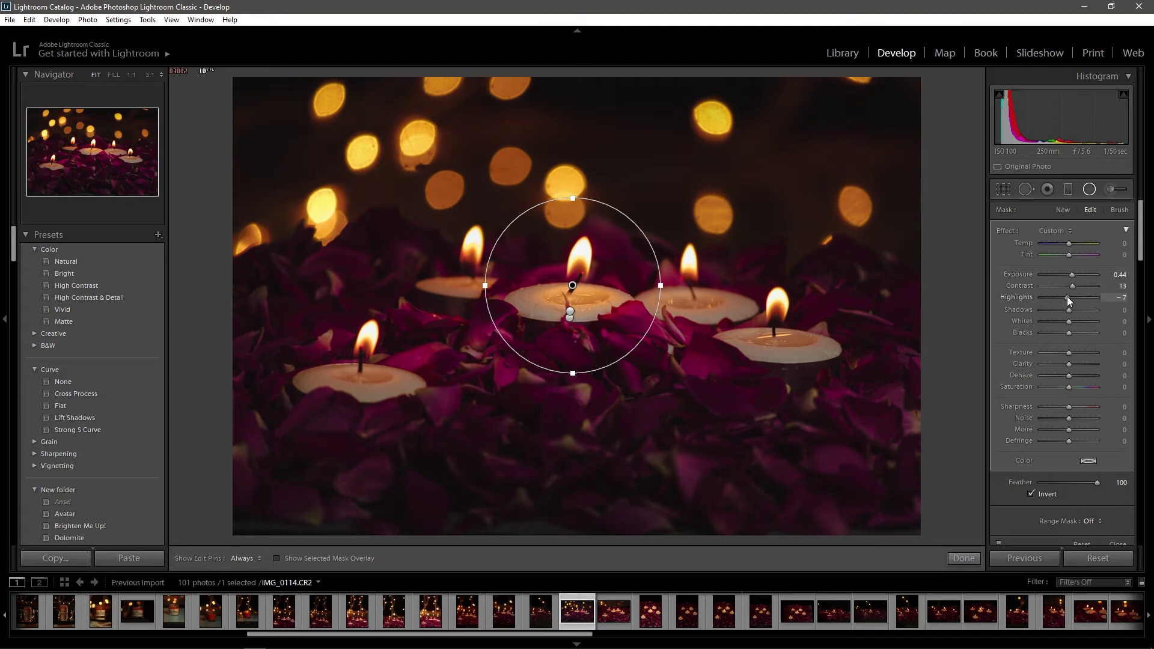
left_click(963, 559)
left_click(571, 283)
left_click(546, 238)
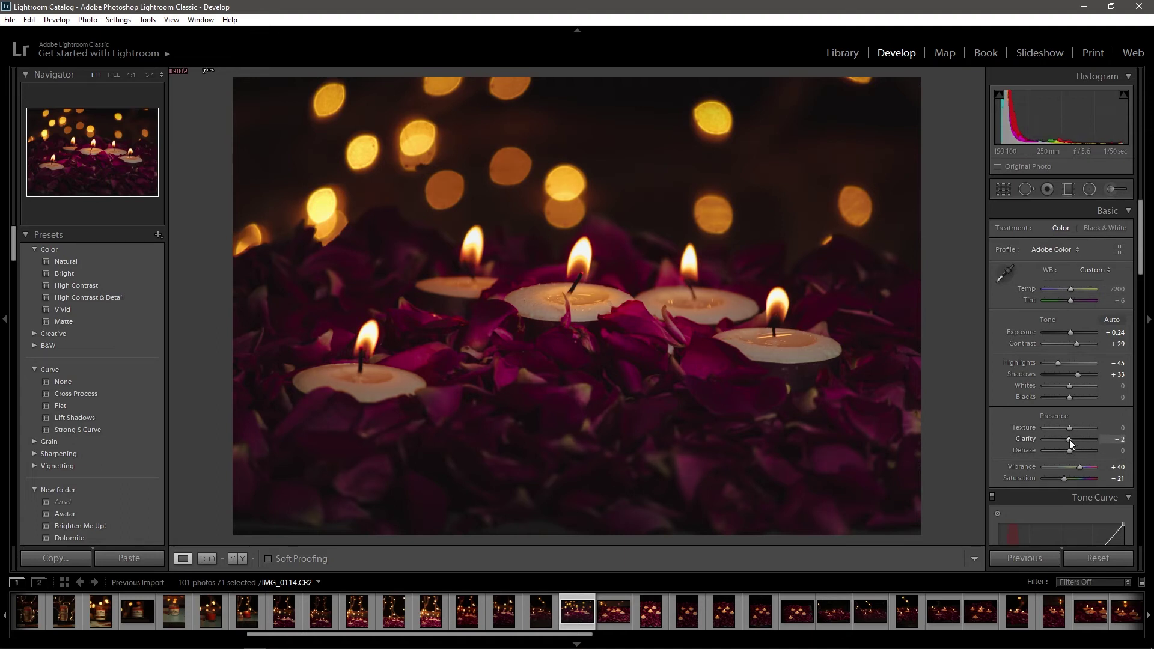
Step: Add a large radial filter around the candles with Feather 100 and Clarity -30
left_click(1089, 188)
left_click_drag(432, 241, 912, 500)
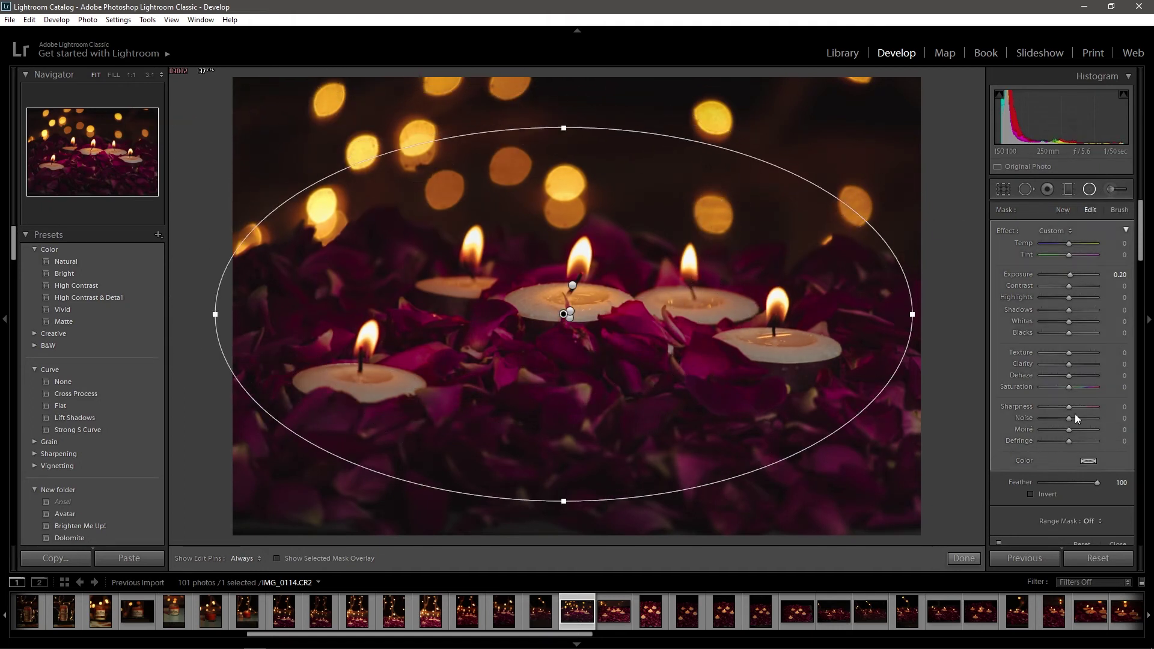
mouse_move(1070, 365)
left_mouse_down()
mouse_move(1128, 386)
mouse_move(1082, 389)
left_mouse_up()
left_click_drag(1091, 484, 955, 481)
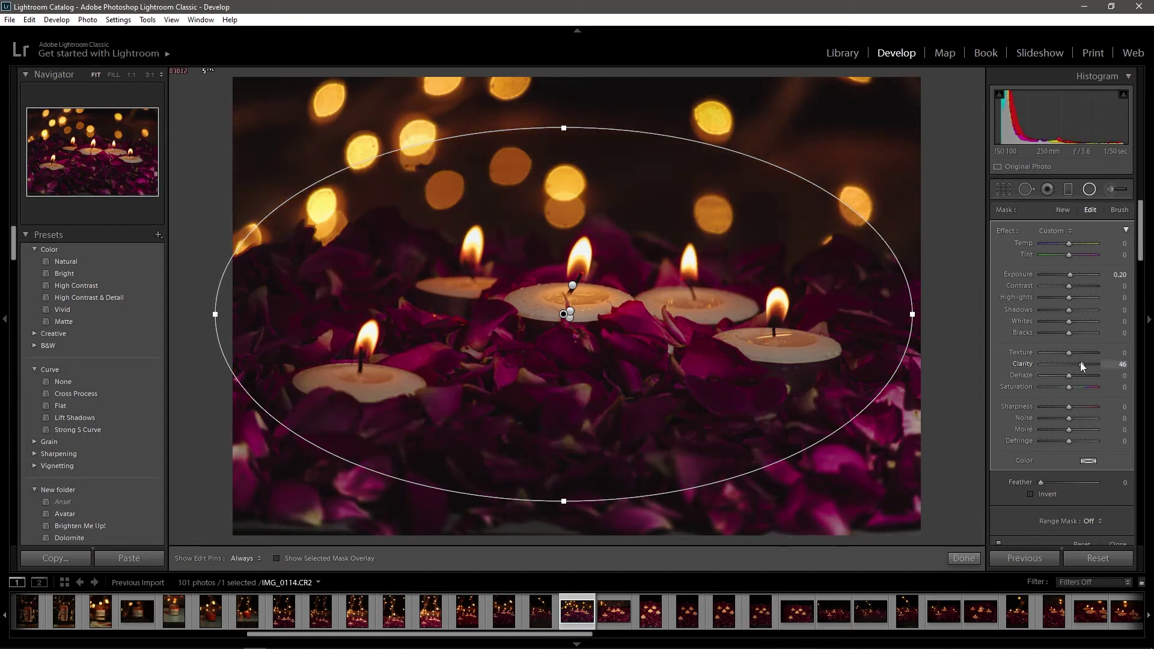
left_click_drag(1080, 364, 1000, 374)
left_click_drag(1040, 482, 1109, 483)
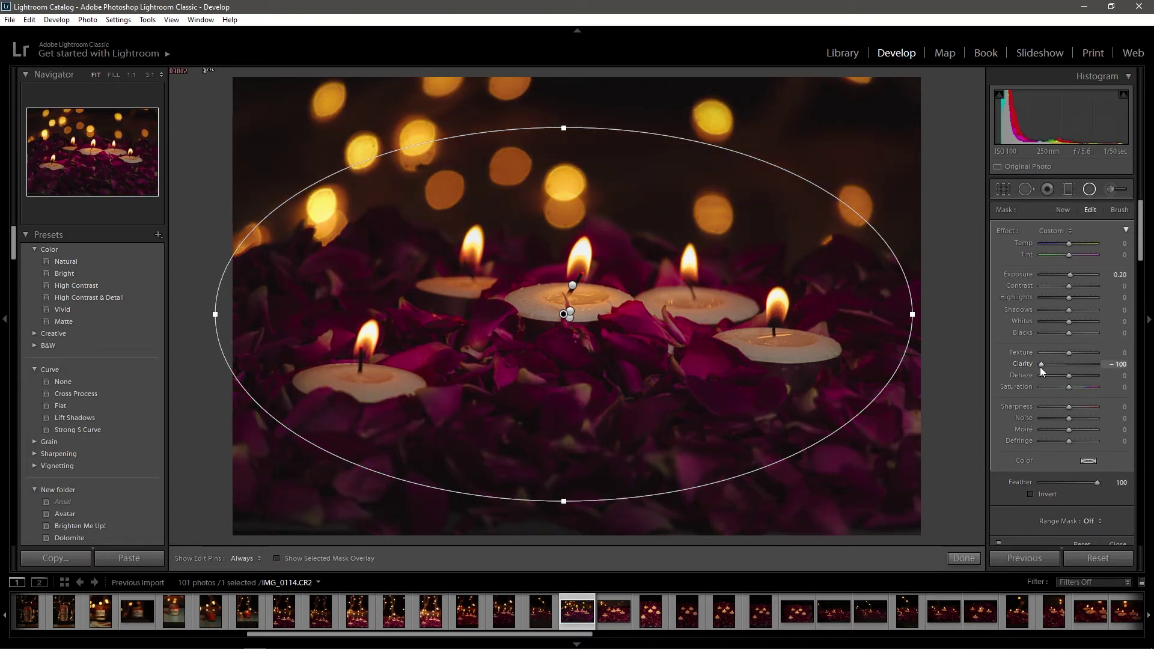
left_click(1123, 365)
type("-30")
key("Return")
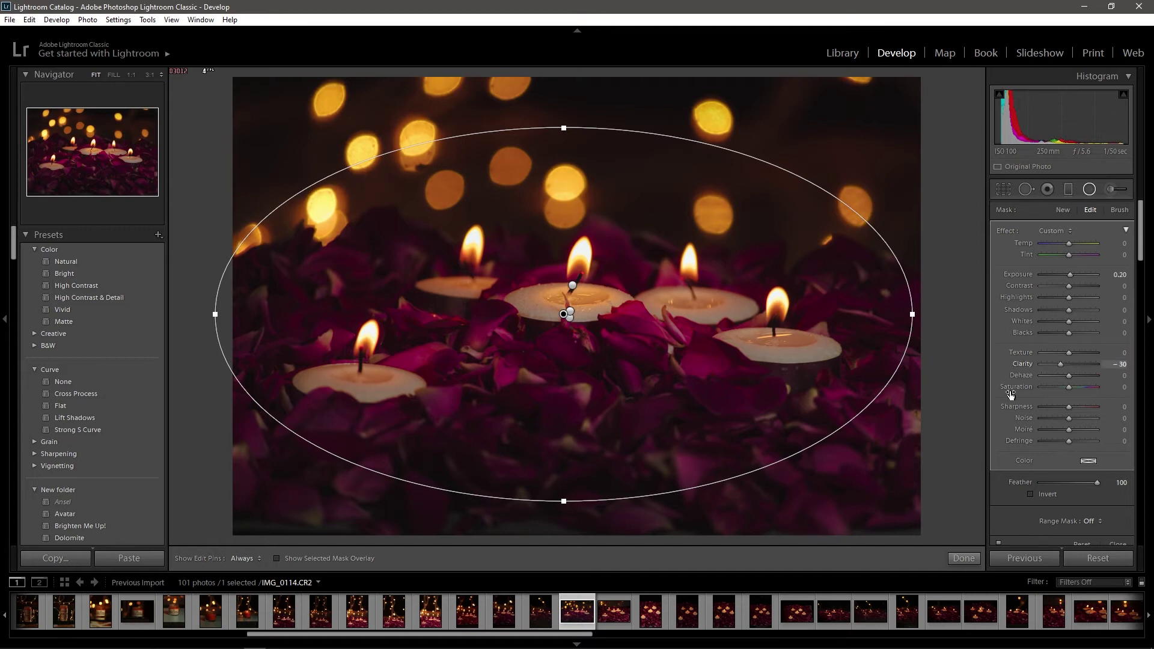
left_click(961, 558)
Step: Zoom in on the petals and compare with the unedited Before version
left_click(848, 443)
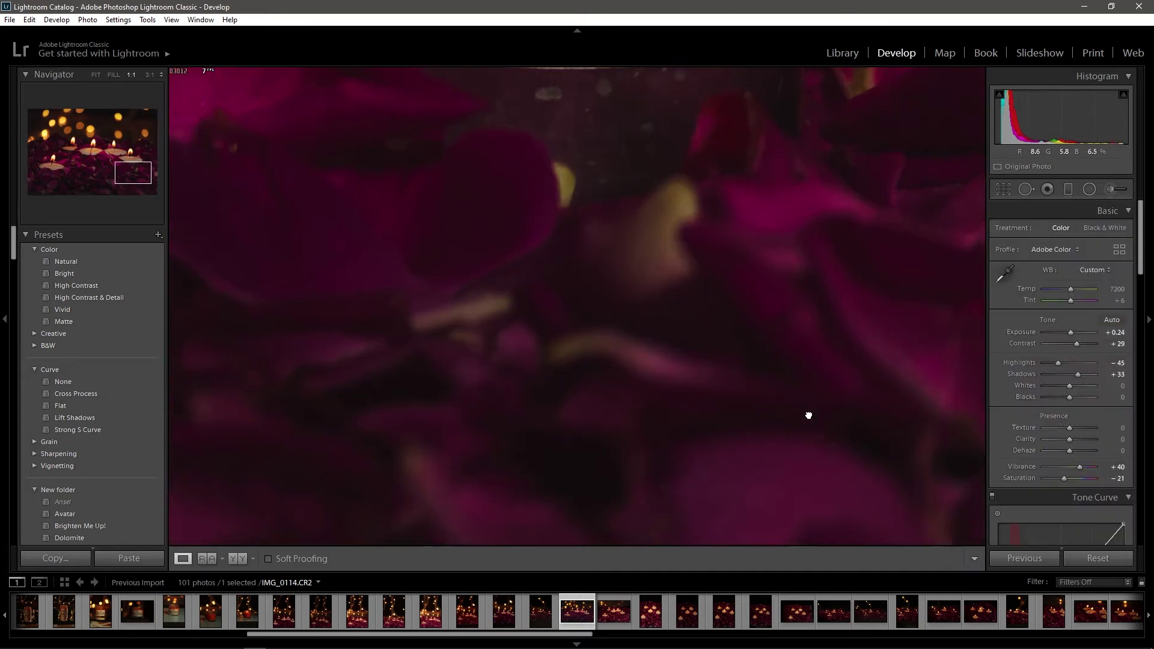
left_click(781, 494)
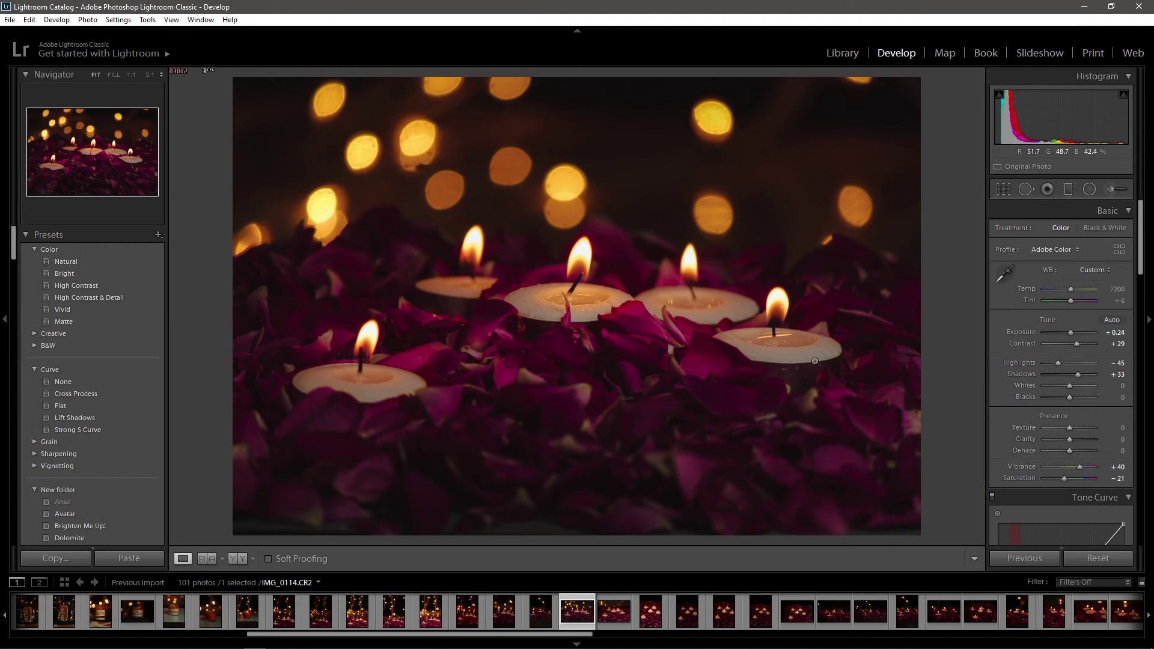
left_click(838, 457)
key("backslash")
key("backslash")
key("backslash")
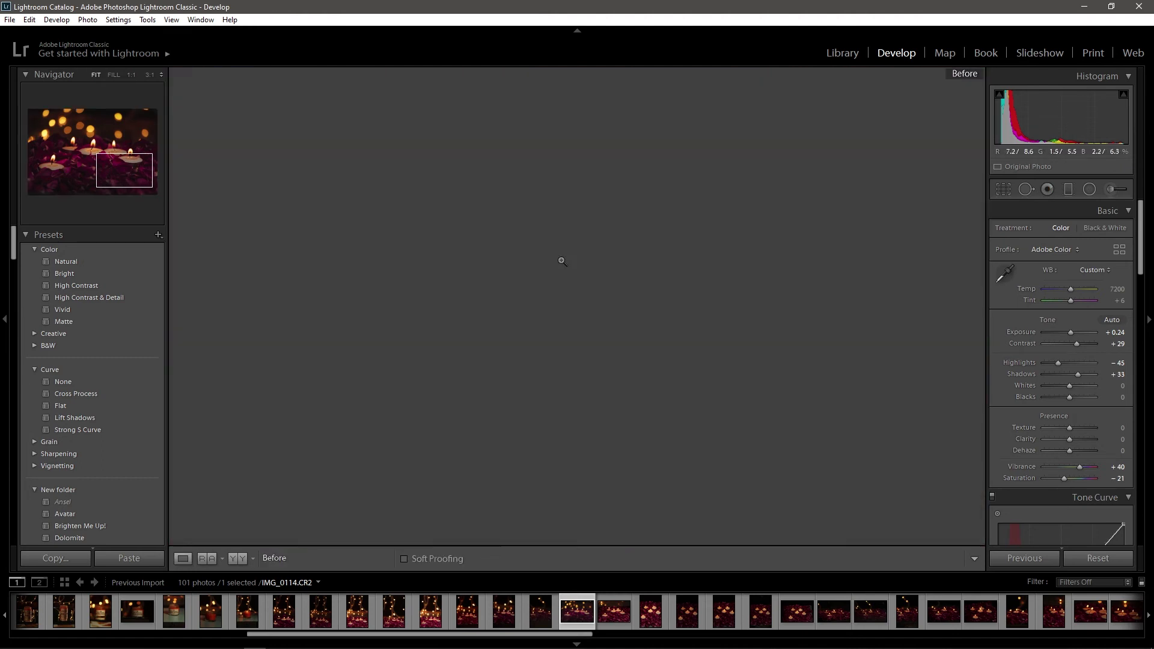
Step: Return to the edited version and lower the white-balance Tint from +6 to +3
left_click(561, 260)
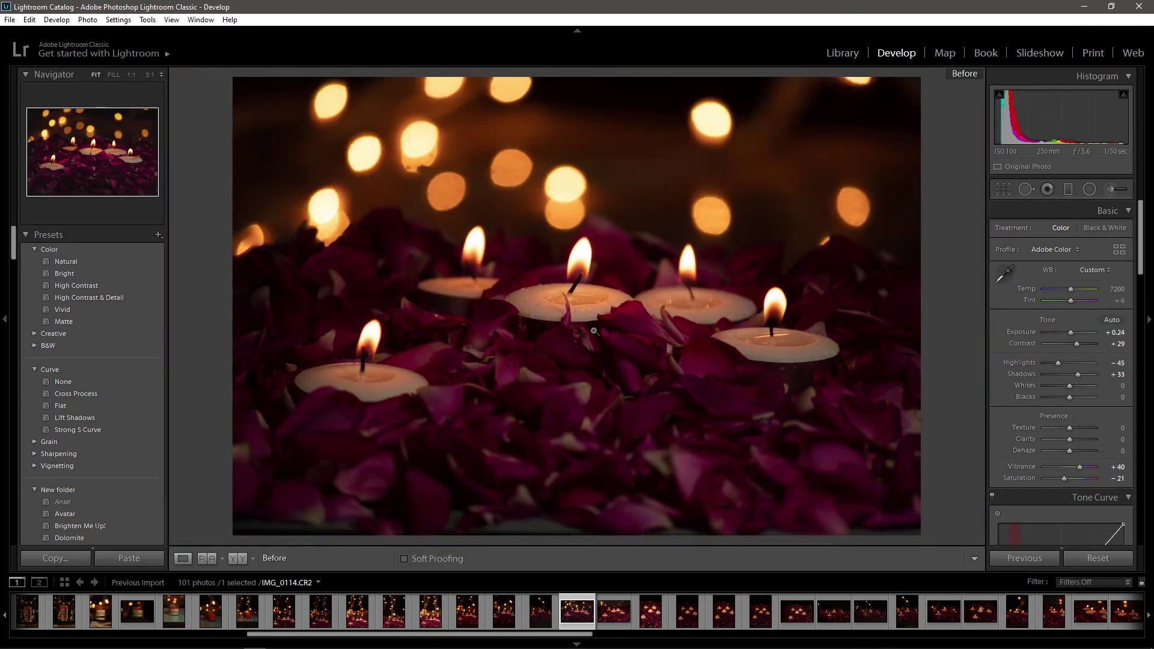
key("backslash")
key("backslash")
key("backslash")
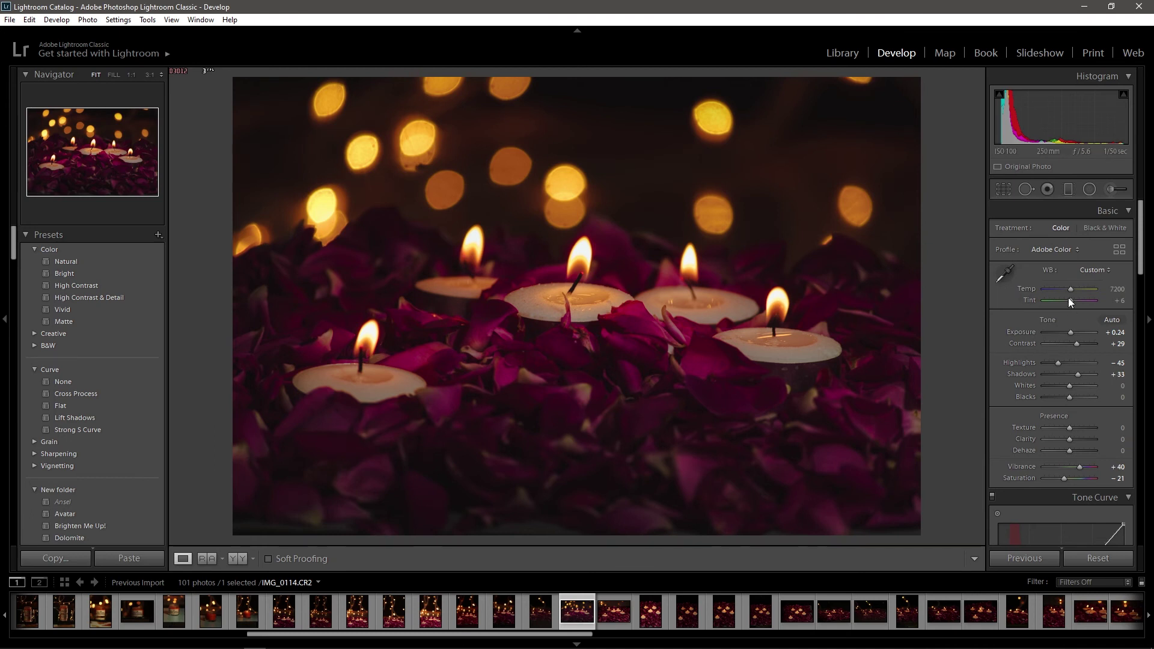
key("Return")
left_click_drag(1074, 299, 1067, 301)
left_click(1113, 300)
key("Return")
left_click(1124, 302)
type("3")
key("Return")
left_click(619, 279)
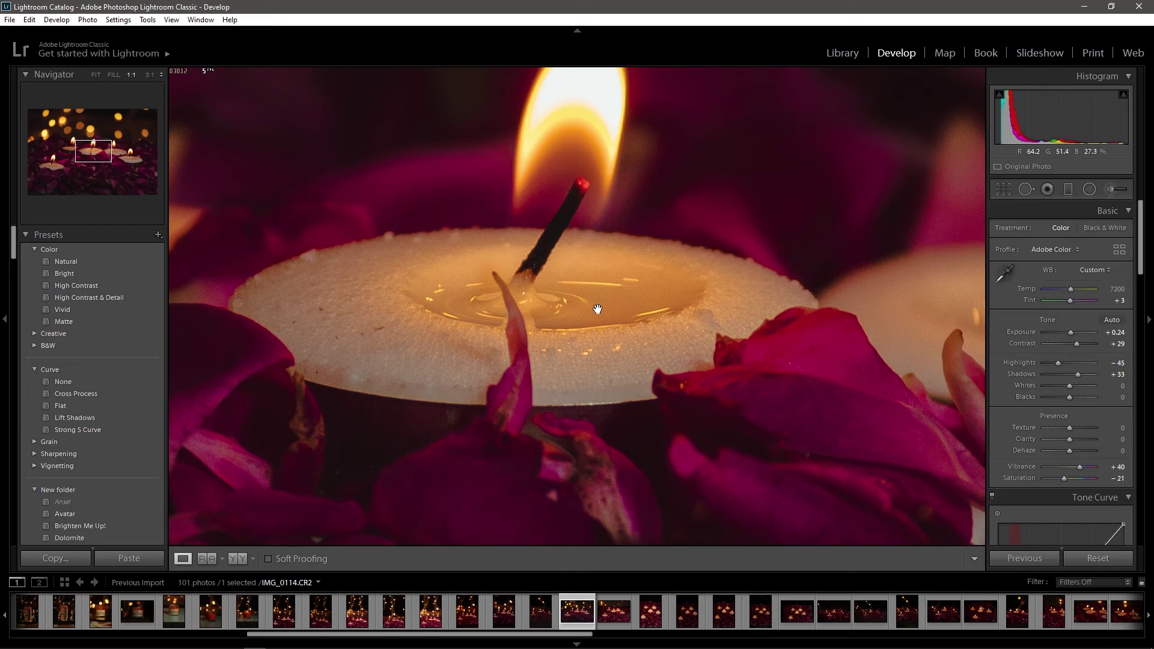
Step: Brush over the centre candle's wax pool with an adjustment brush at Temp 15
left_click(1116, 188)
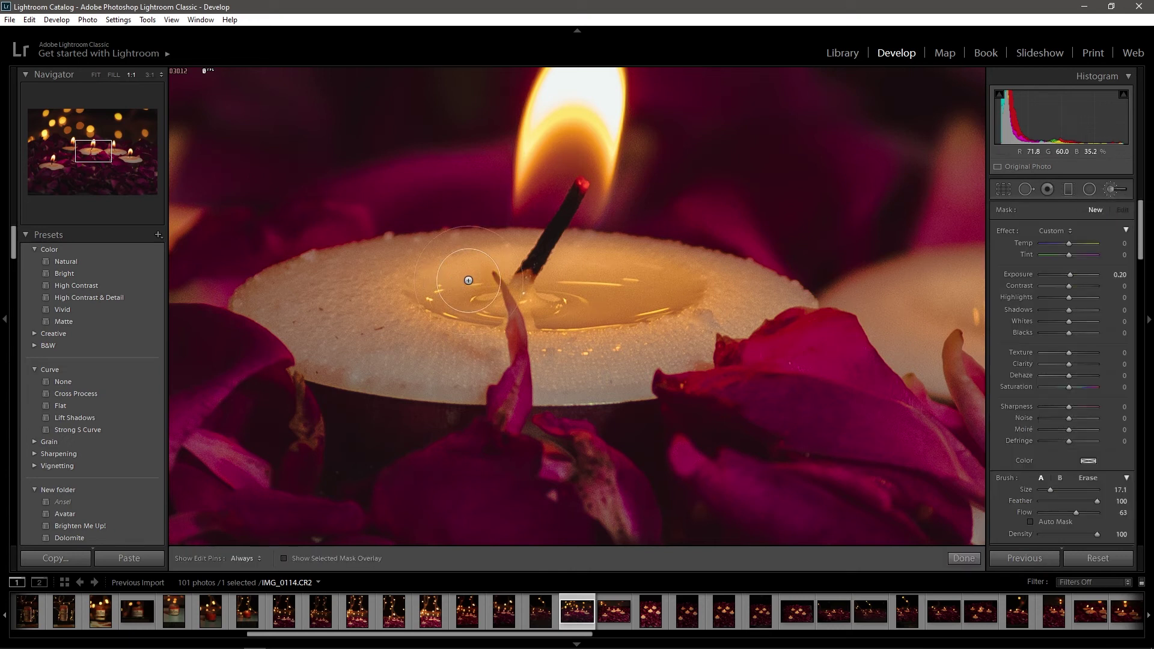
left_click_drag(444, 303, 425, 287)
mouse_move(1070, 274)
left_mouse_down()
mouse_move(1084, 274)
mouse_move(1077, 245)
left_mouse_up()
double_click(1066, 277)
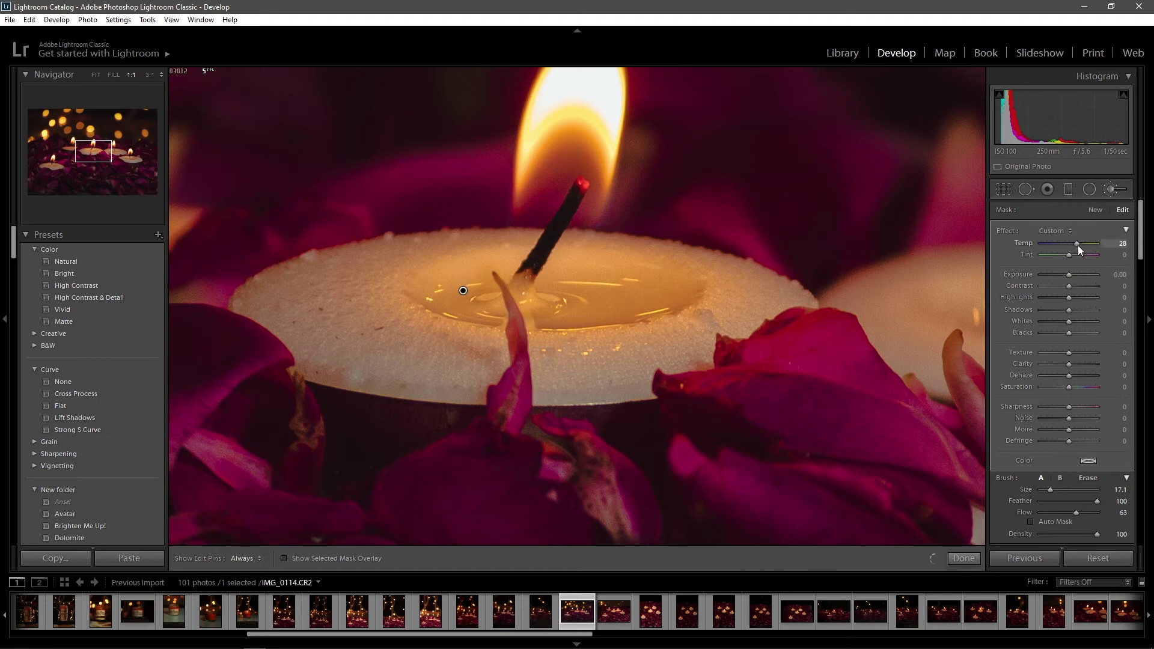
double_click(1076, 244)
left_click(1122, 243)
type("15")
key("Return")
Step: Raise the brush's Clarity, Highlights 28 and Saturation 9, then compare with the Before version
left_click_drag(1068, 364, 1073, 388)
left_click_drag(1070, 299, 1075, 298)
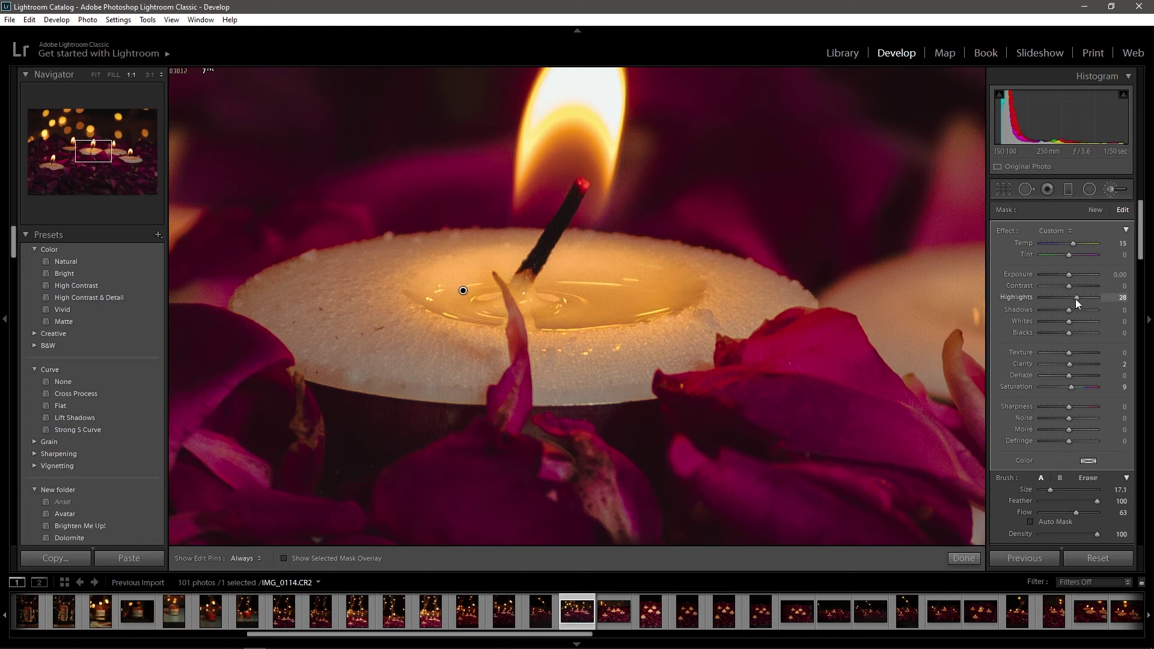
left_click(963, 558)
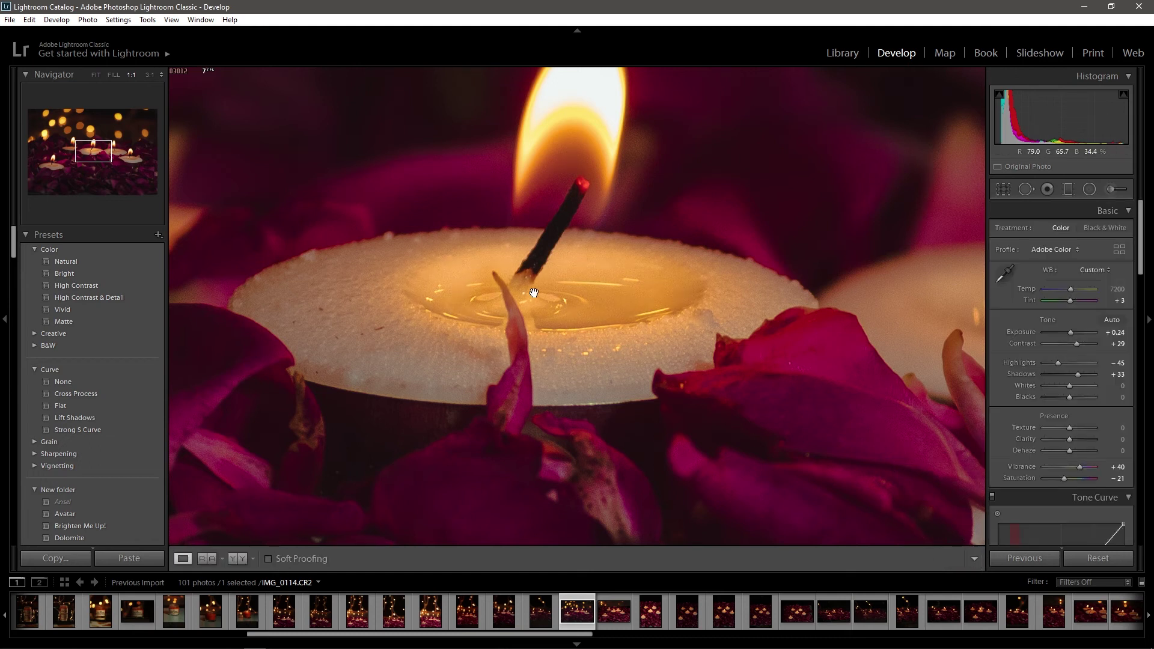
left_click(534, 293)
key("backslash")
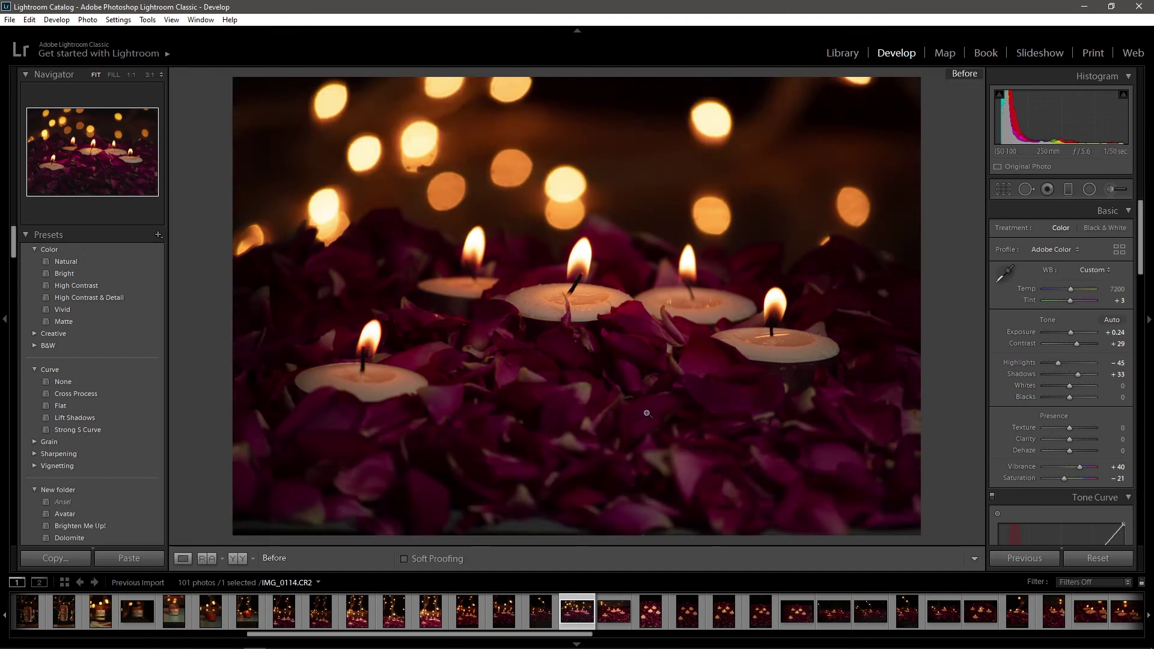
Step: Return to the edited version and send the photo to Adobe Photoshop via Edit In
key("backslash")
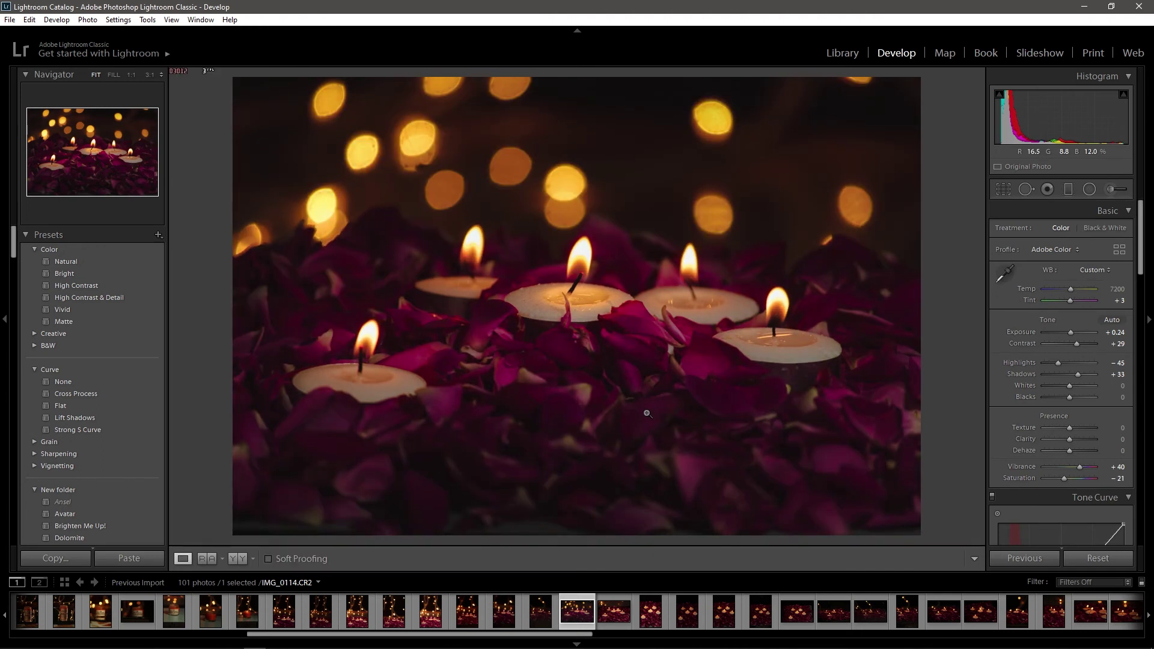
right_click(589, 413)
left_click(782, 322)
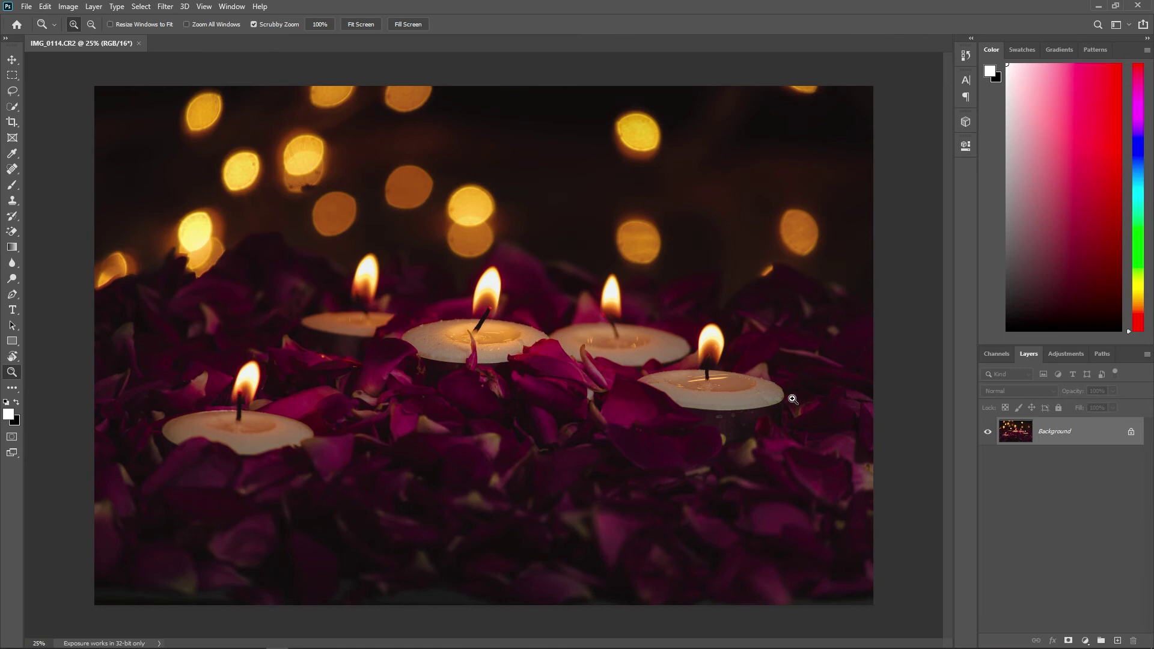
Step: Draw a rectangle shape covering the whole photo
key("u")
left_click_drag(106, 93, 859, 597)
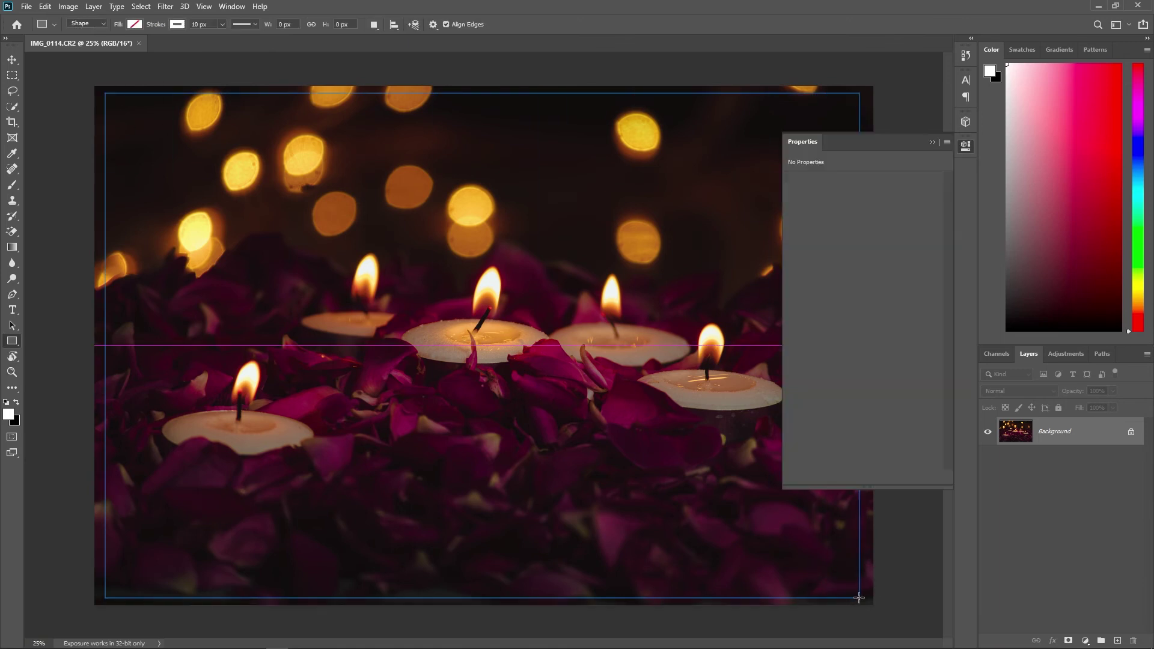
left_click_drag(482, 93, 482, 87)
left_click_drag(105, 346, 95, 342)
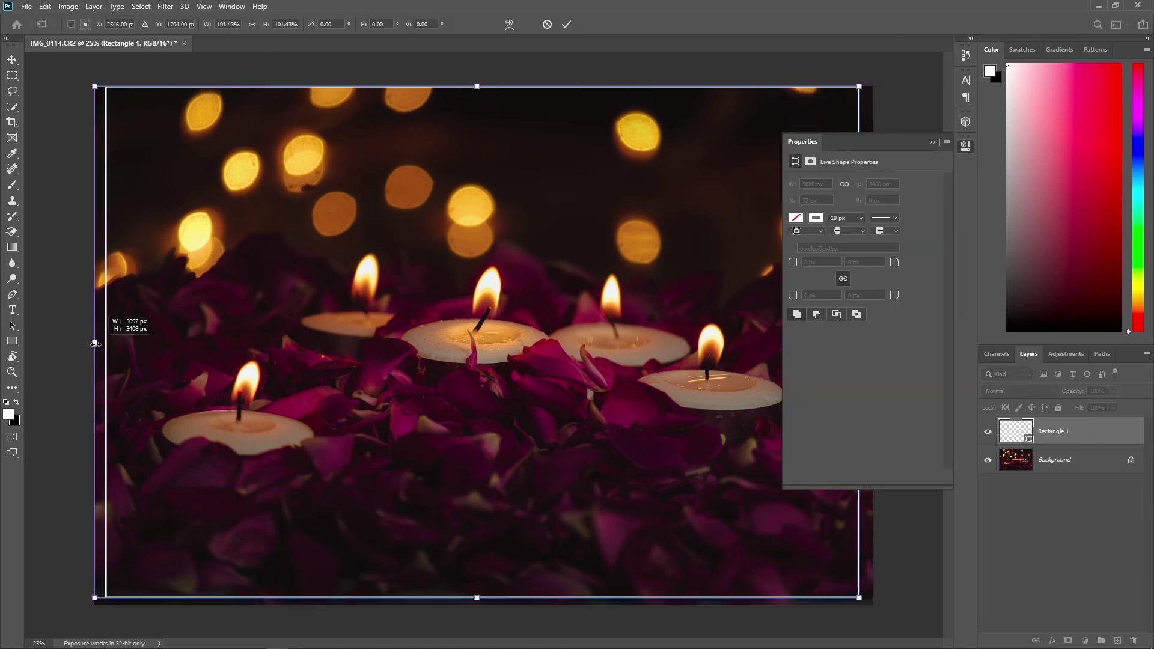
key("Return")
left_click(933, 143)
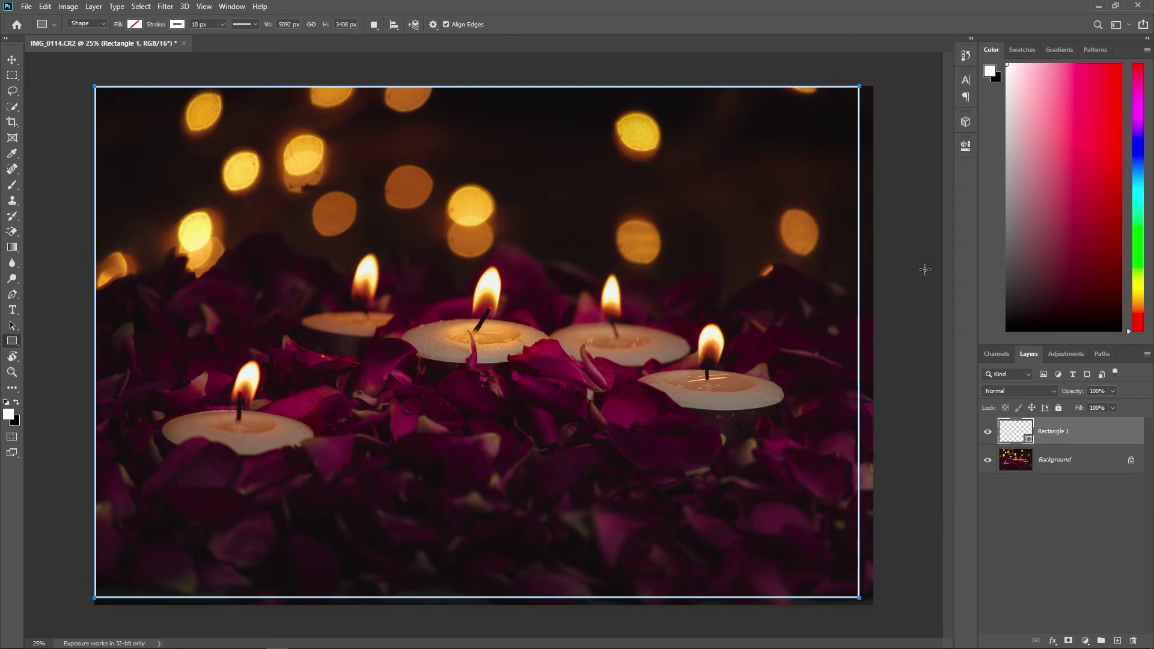
Step: Stretch the rectangle past the right and bottom edges so the white border frames the canvas
key("ctrl+t")
left_click_drag(858, 343, 873, 342)
left_click_drag(486, 598, 485, 605)
key("Return")
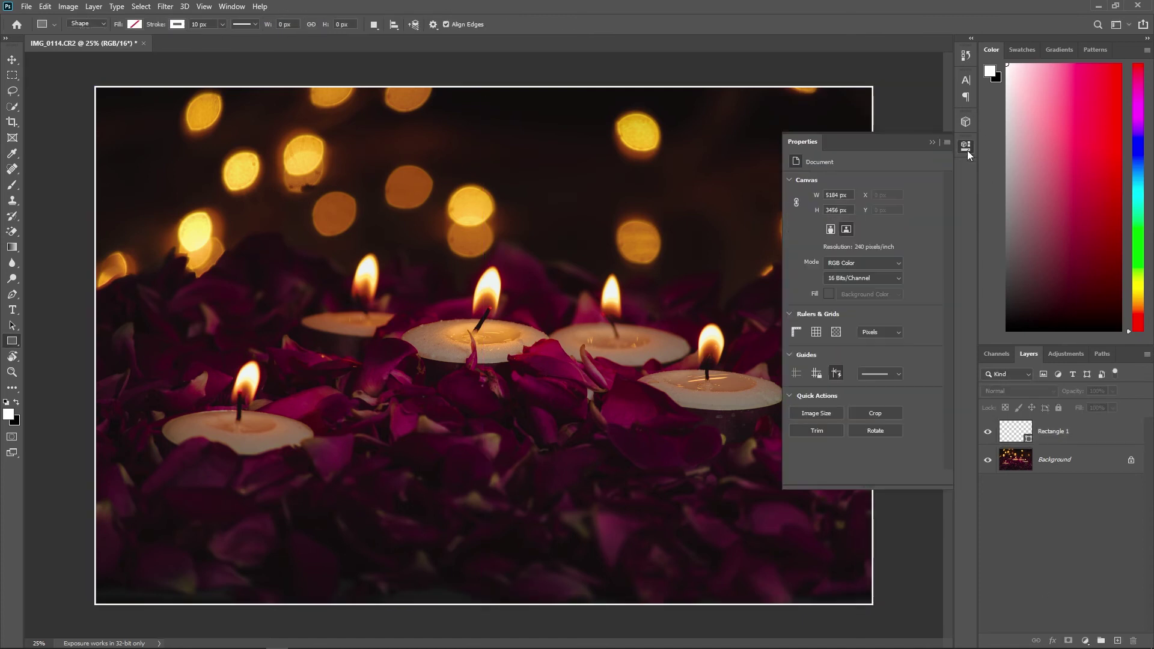
left_click(562, 246)
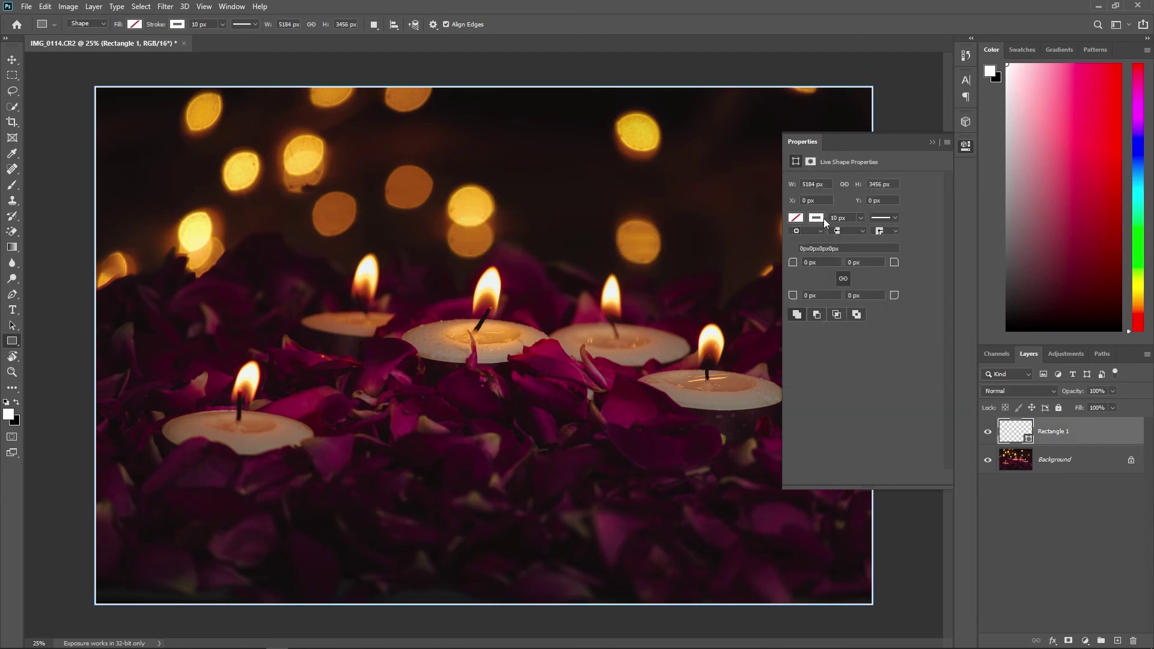
left_click(1053, 493)
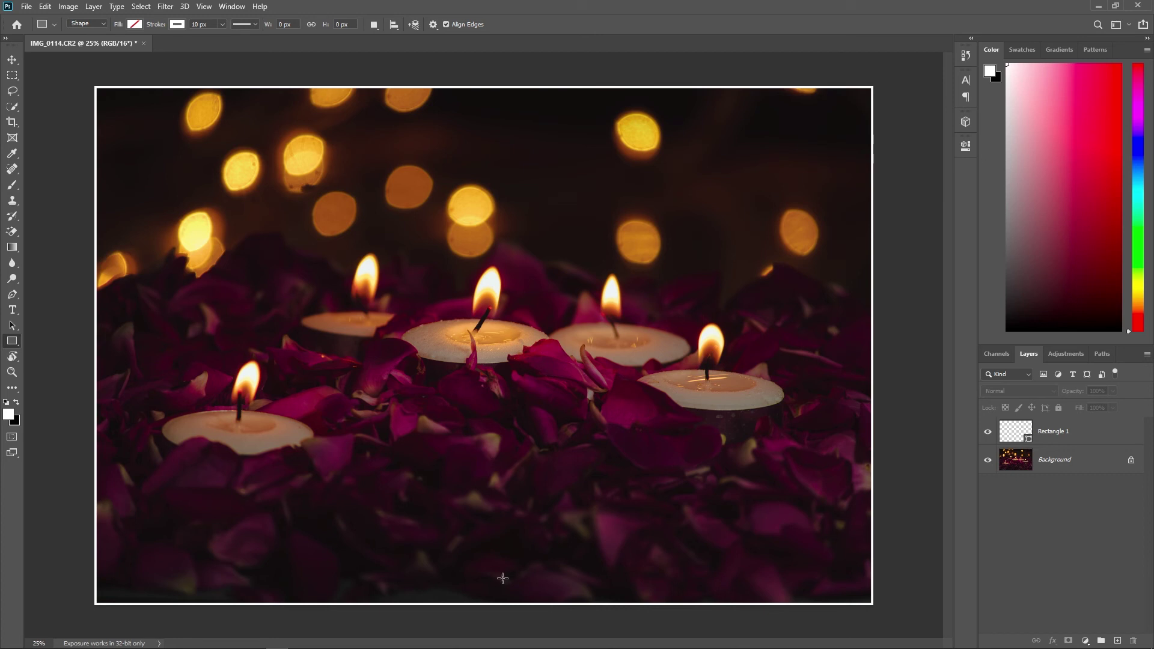
key("t")
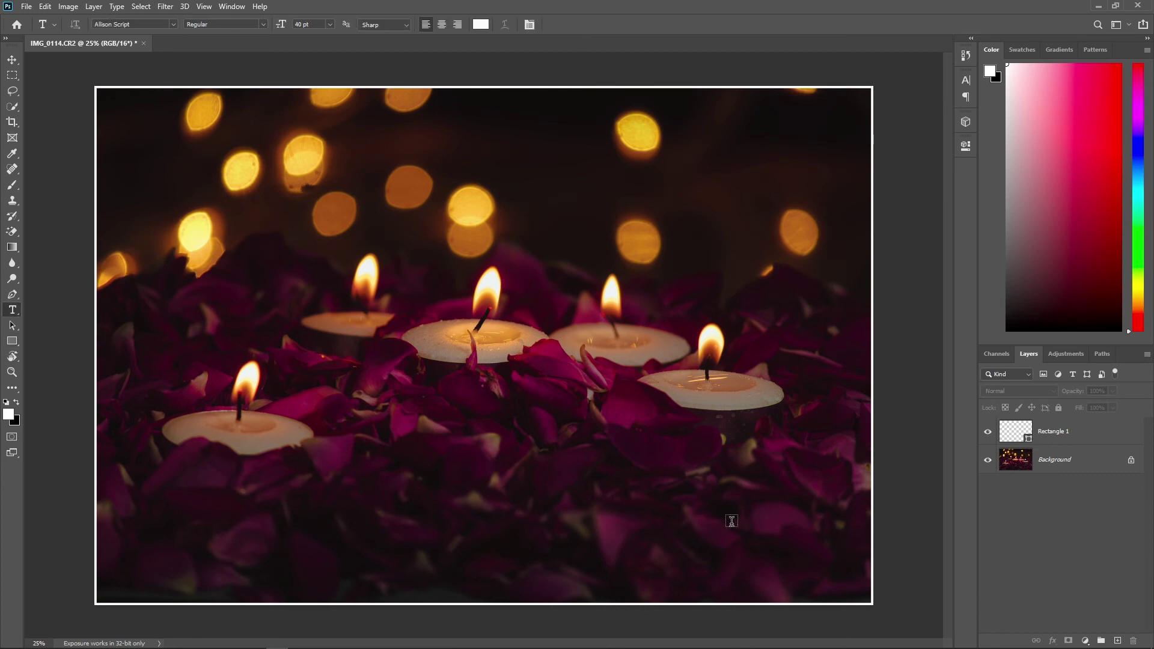
Step: Export the photo from Lightroom to Photoshoot > Lightroom Done with custom name 'Candel'
left_click(265, 640)
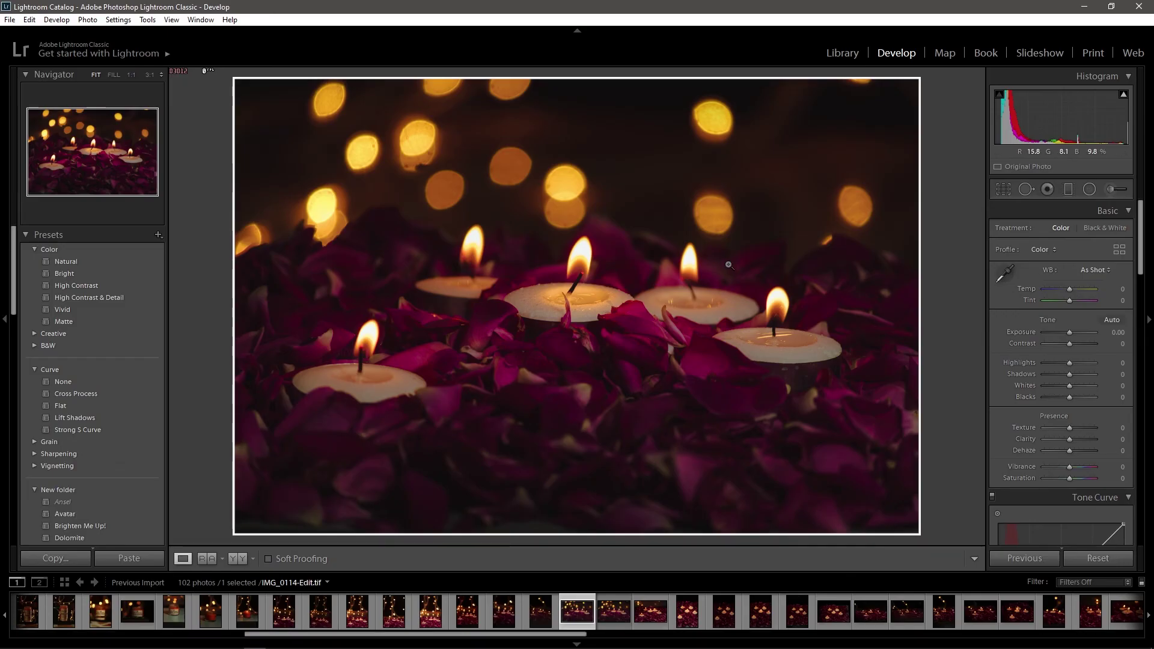
key("ctrl+shift+e")
left_click(872, 202)
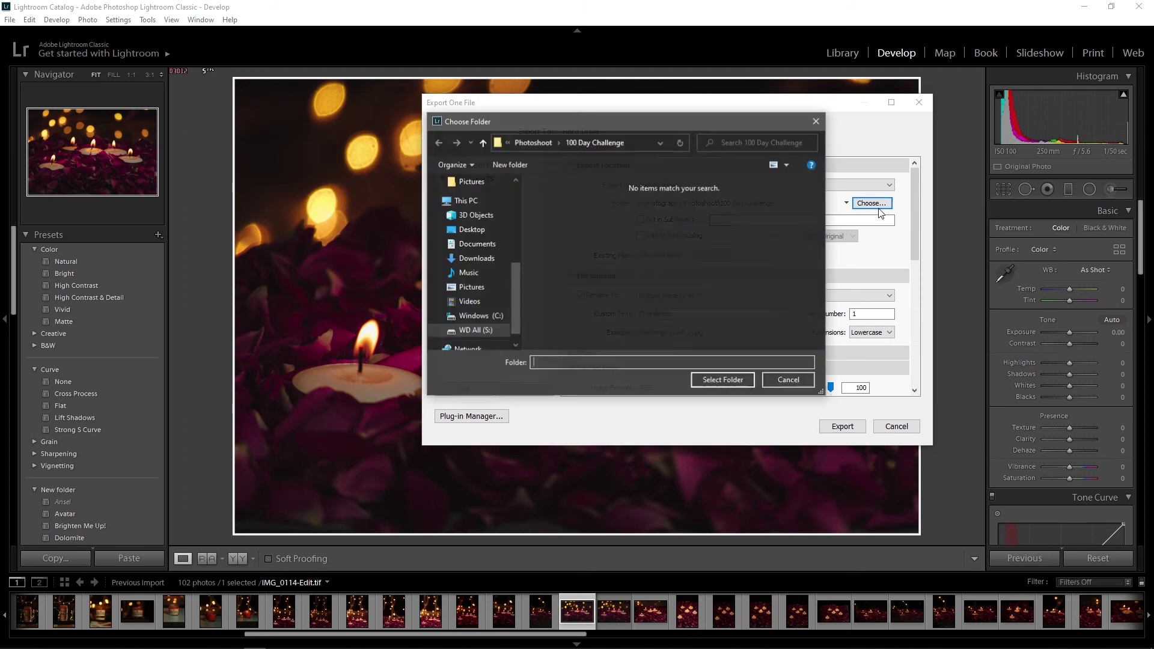
left_click(536, 142)
double_click(575, 239)
left_click(723, 380)
double_click(704, 314)
type("Candel")
key("Return")
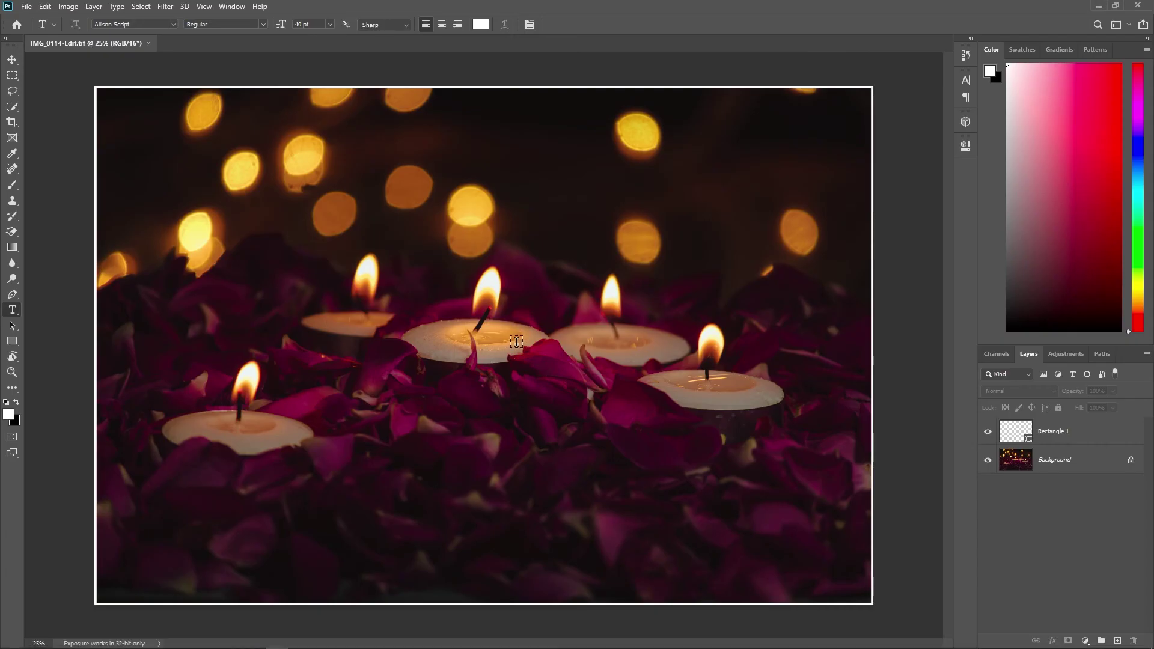
Step: Shrink the rectangle border to about half size and move it around the candles
left_click(1080, 434)
key("ctrl+t")
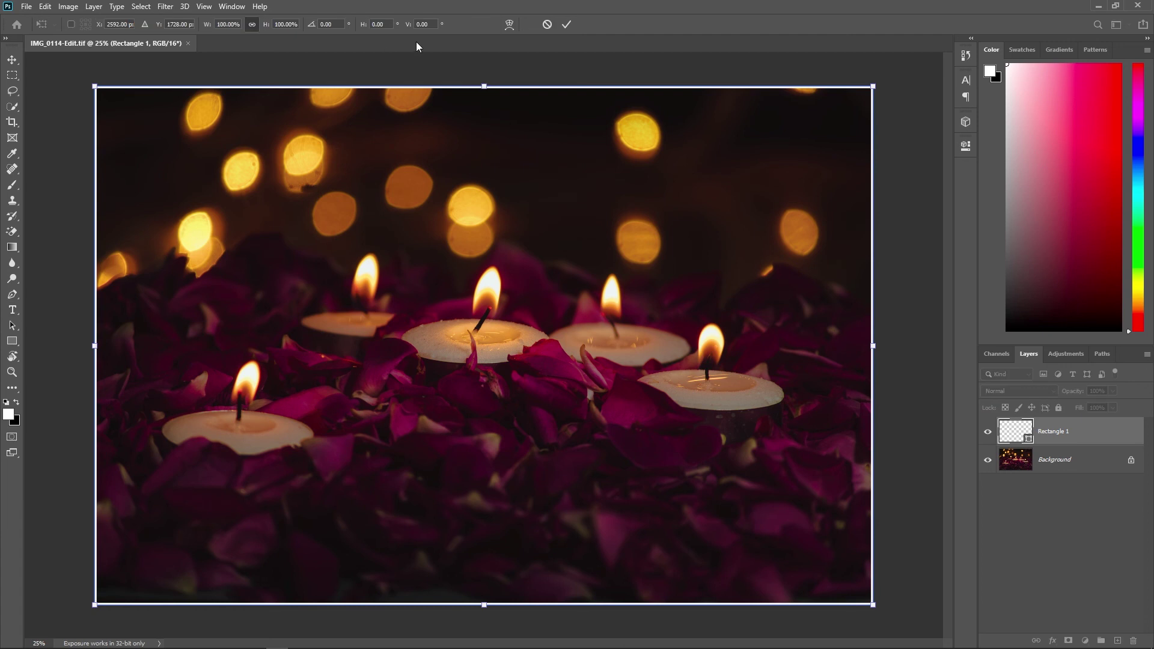
left_click_drag(484, 87, 484, 359)
mouse_move(468, 501)
left_mouse_down()
mouse_move(468, 350)
mouse_move(567, 330)
mouse_move(535, 324)
left_mouse_up()
key("Return")
key("z")
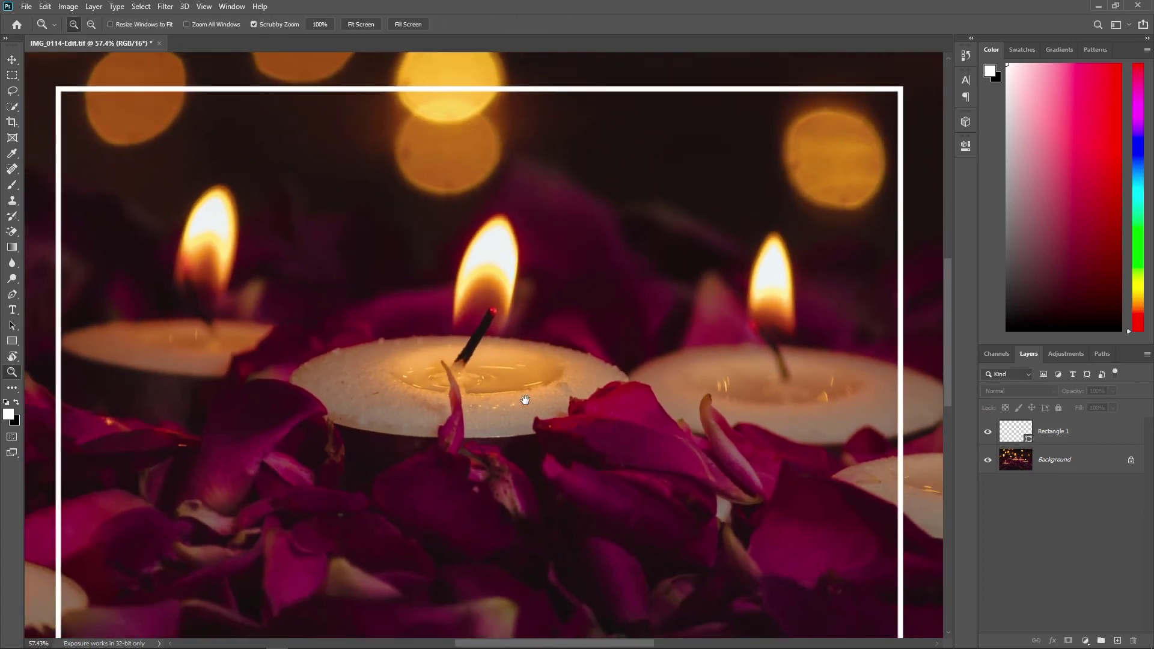
key("ctrl+0")
Step: Crop the photo to a 4:5 portrait frame around the candles
key("c")
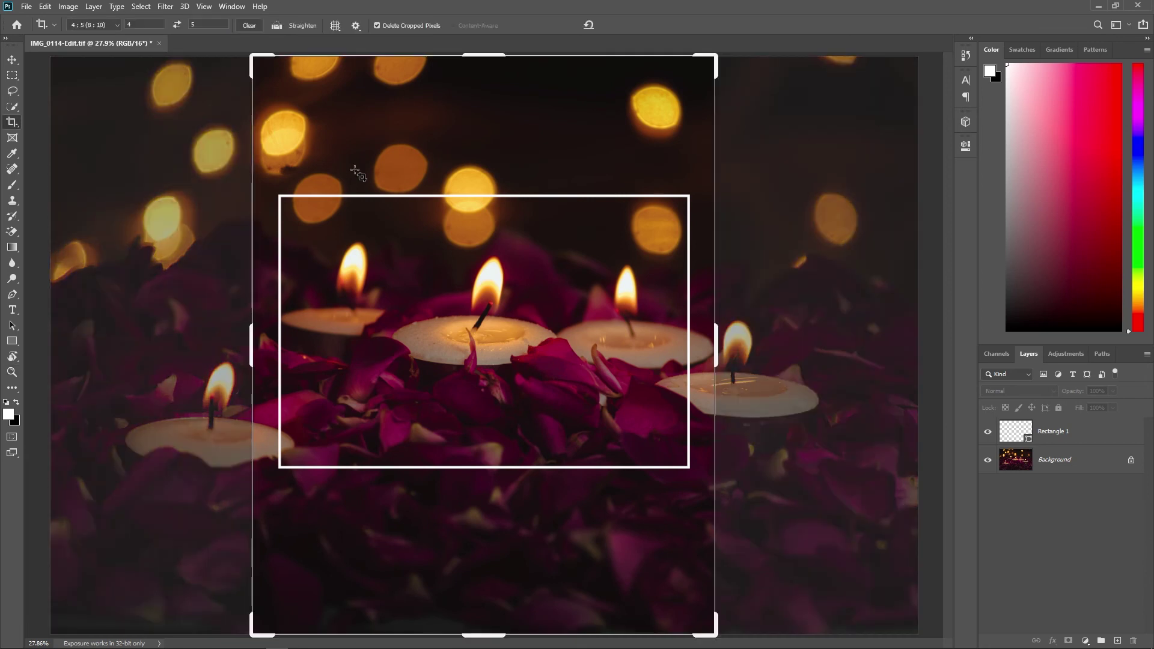
left_click(177, 25)
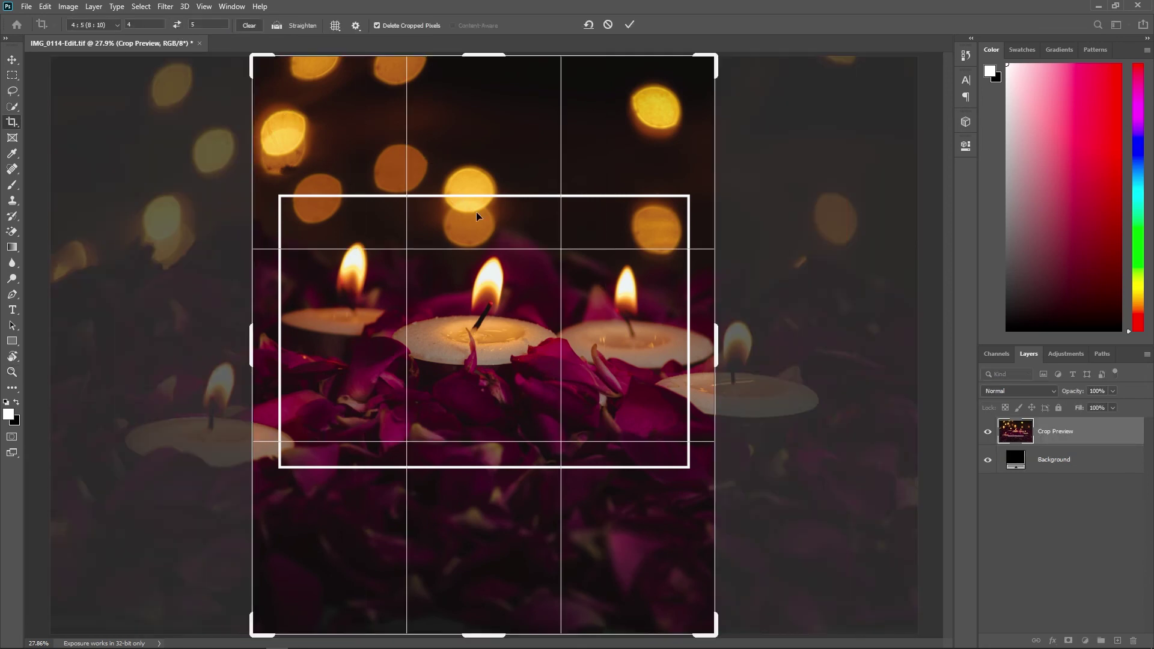
left_click_drag(507, 262, 508, 303)
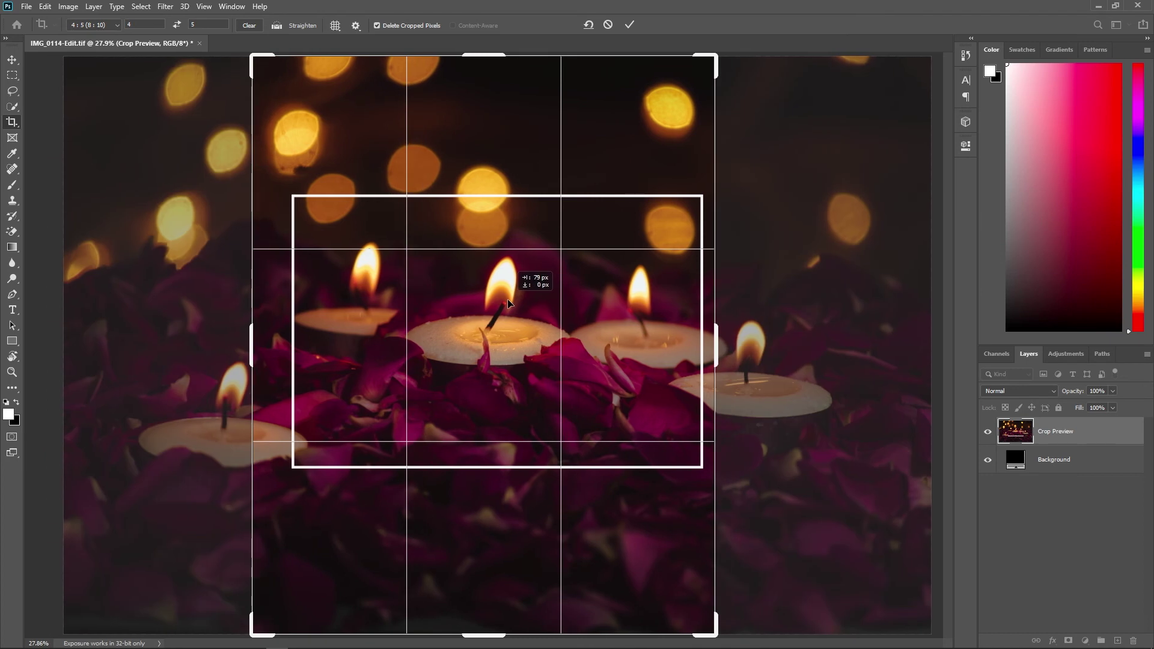
key("Return")
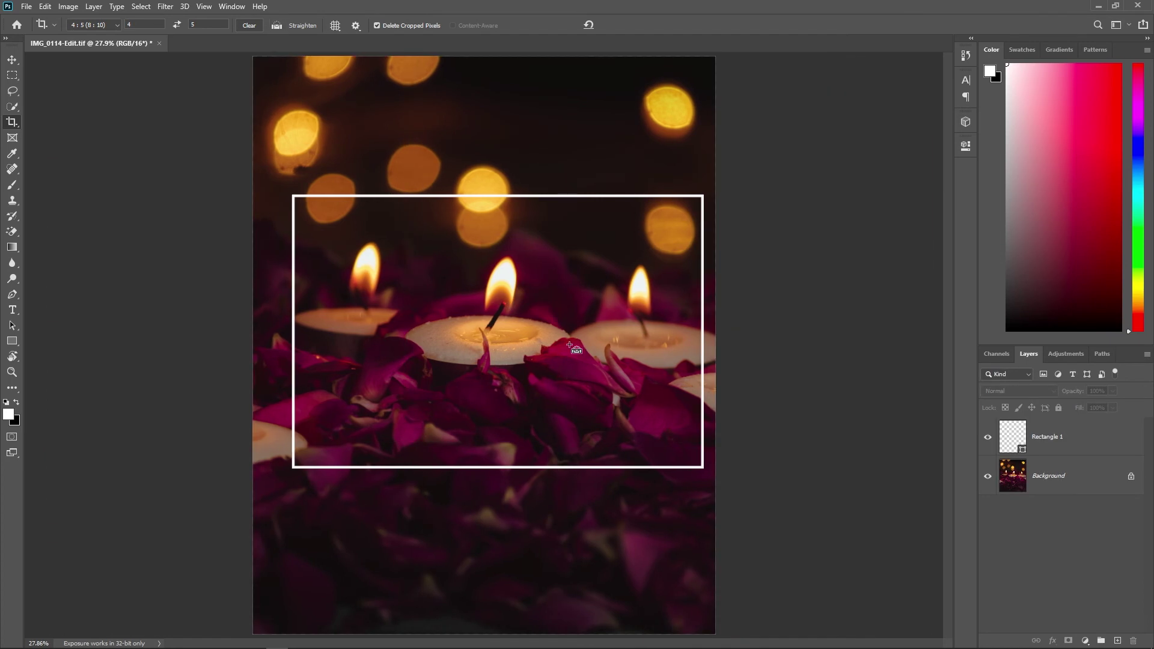
Step: Refit the rectangle border to the top, left, right and bottom edges of the cropped image
left_click(1060, 445)
key("ctrl+t")
left_click_drag(497, 196, 497, 56)
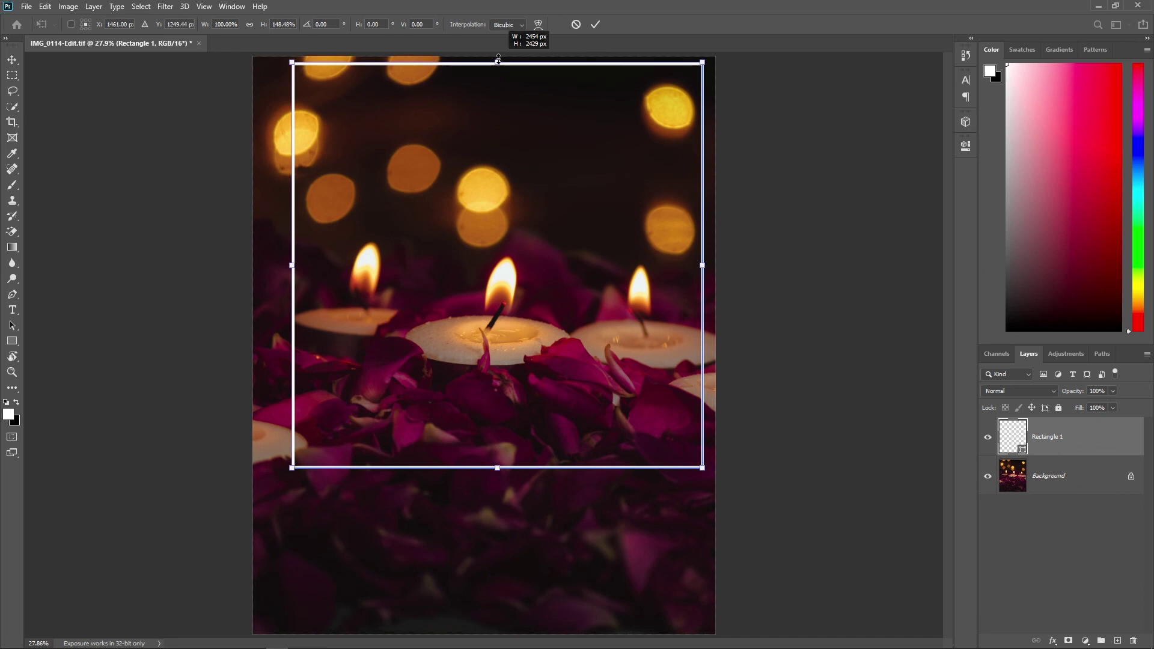
left_click_drag(293, 262, 253, 263)
left_click_drag(703, 262, 716, 264)
left_click_drag(484, 468, 486, 634)
key("Return")
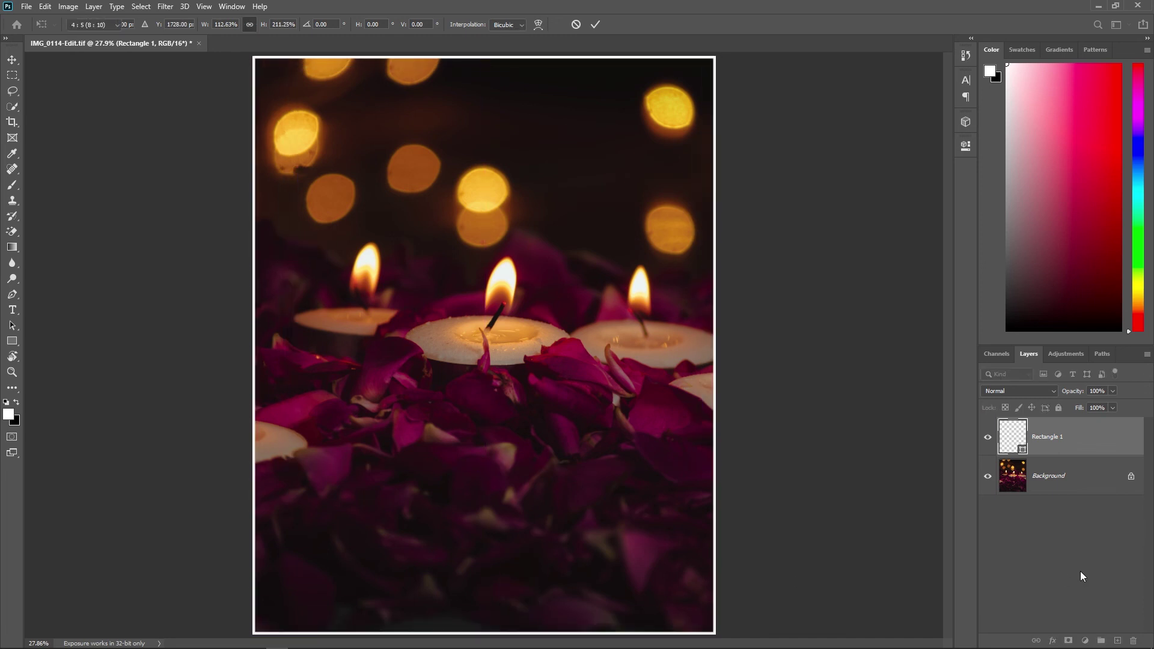
key("z")
scroll(472, 351, "down", 2)
scroll(472, 351, "up", 1)
Step: Add a signature text layer with the photographer's name near the image bottom
key("t")
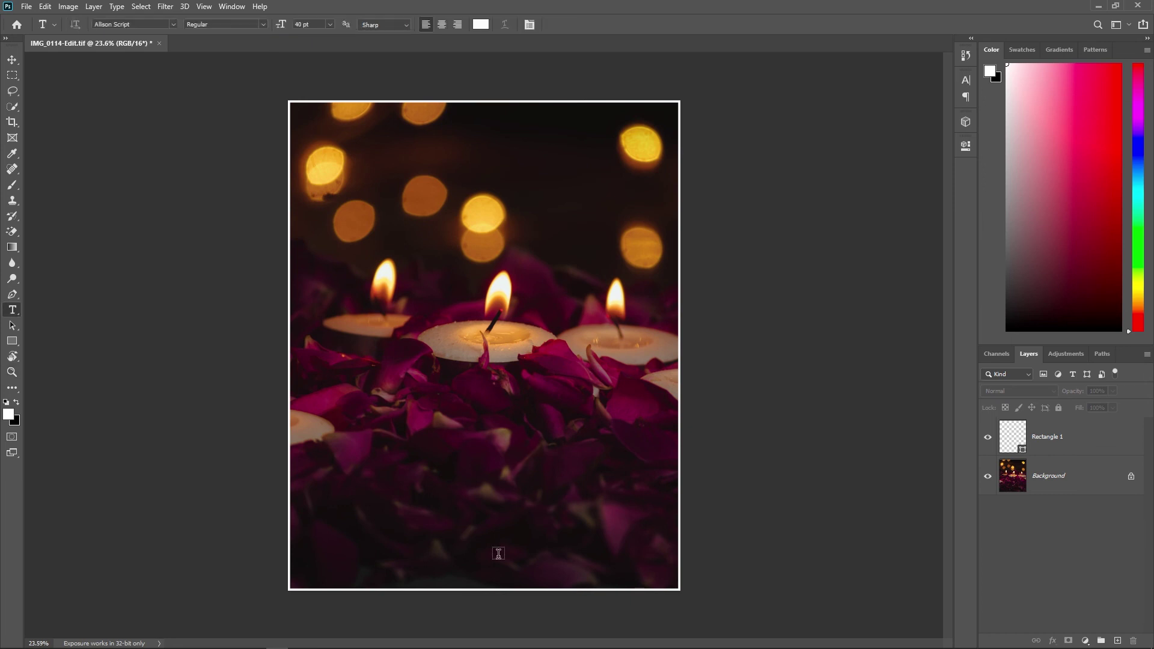
left_click(498, 550)
key("BackSpace")
type("Nerkar")
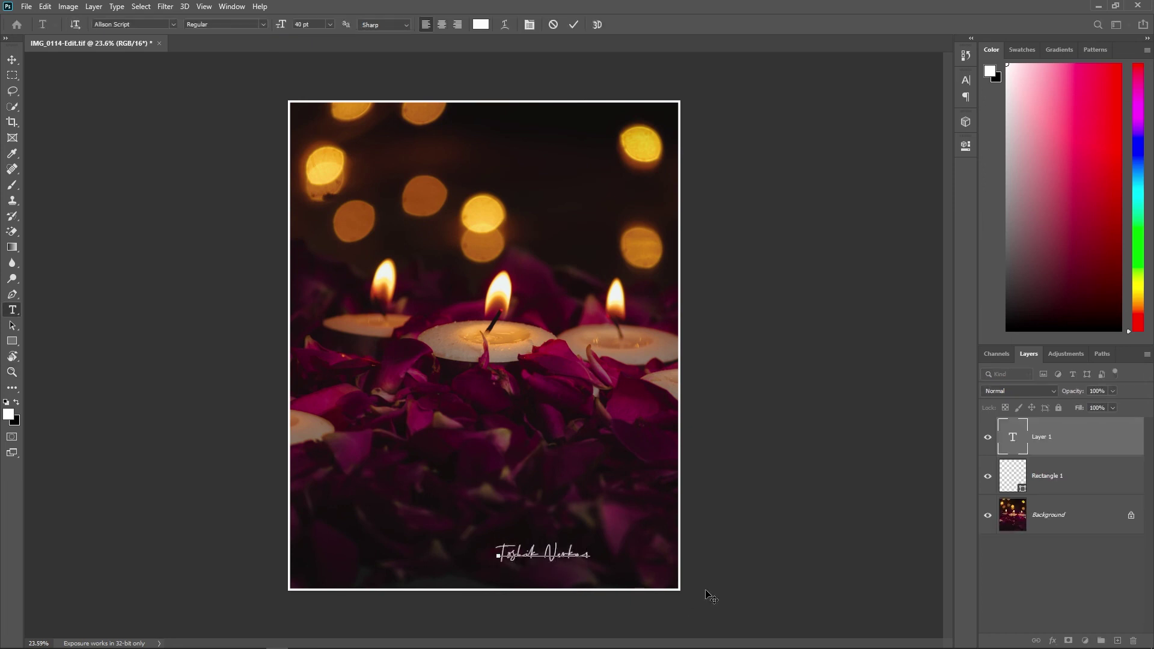
left_click(1032, 449)
Step: Set the signature to 30 pt and centre it horizontally near the bottom
double_click(1013, 437)
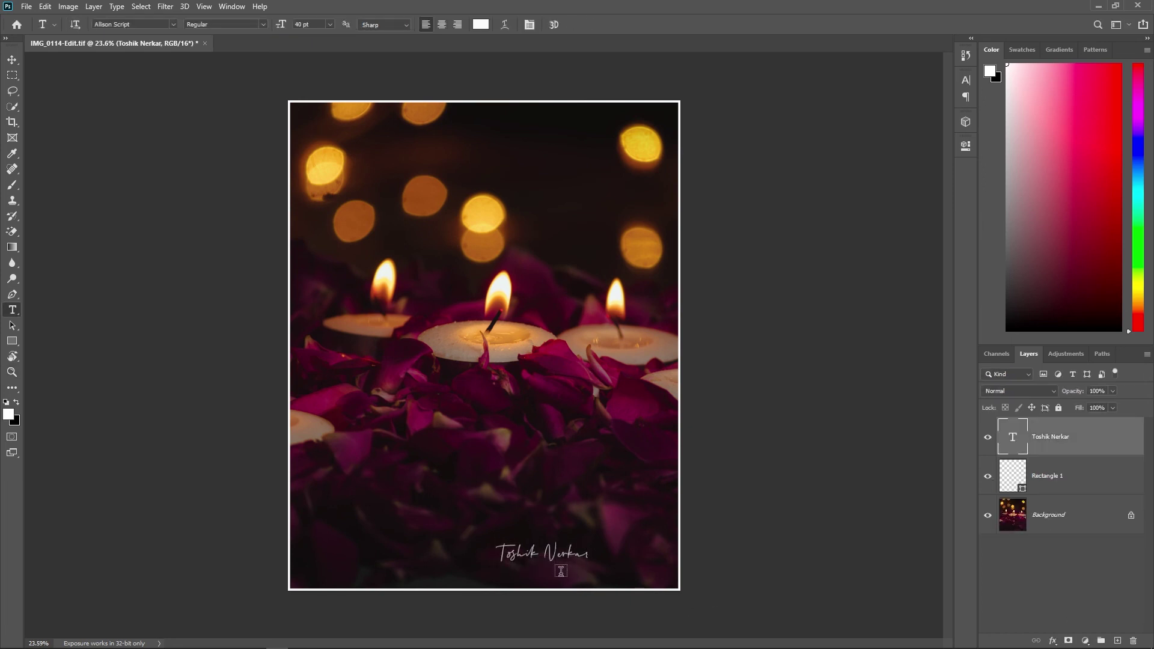
type("30")
key("Return")
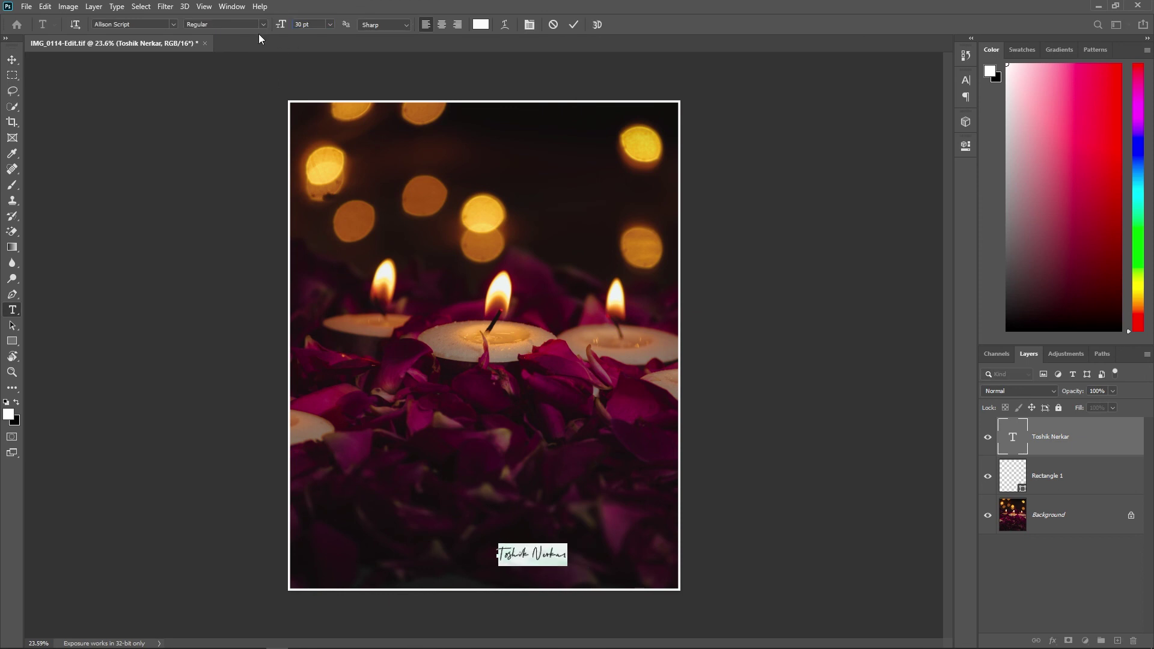
left_click(1082, 569)
key("v")
left_click_drag(536, 556, 485, 558)
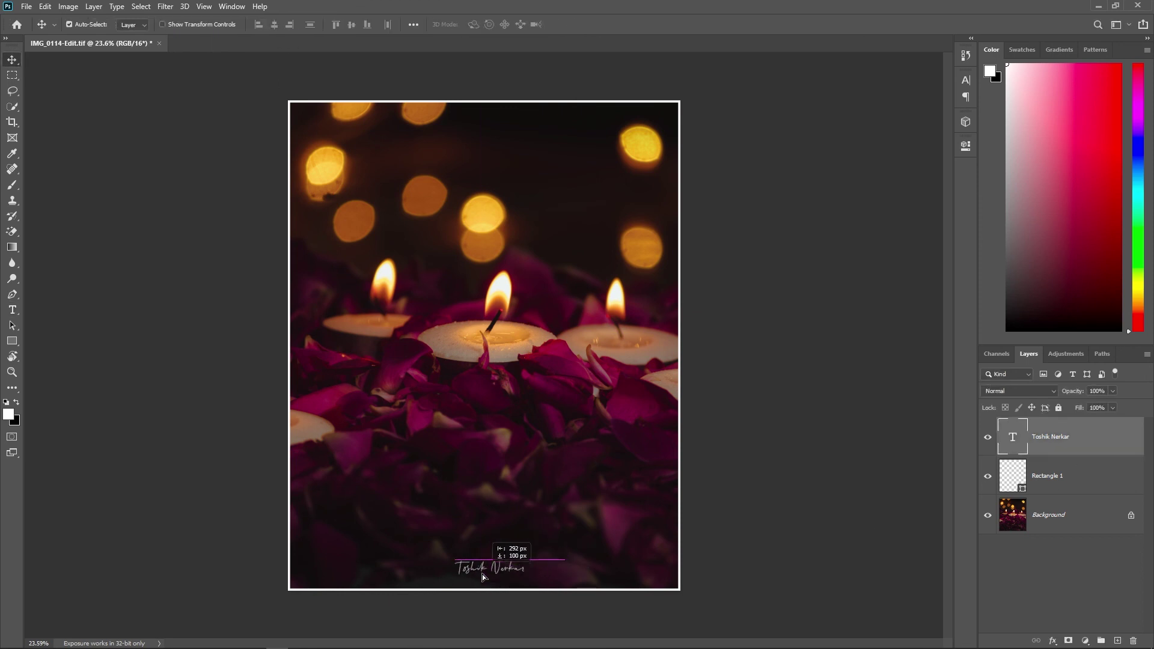
key("z")
mouse_move(525, 418)
left_mouse_down()
mouse_move(442, 356)
mouse_move(482, 374)
left_mouse_up()
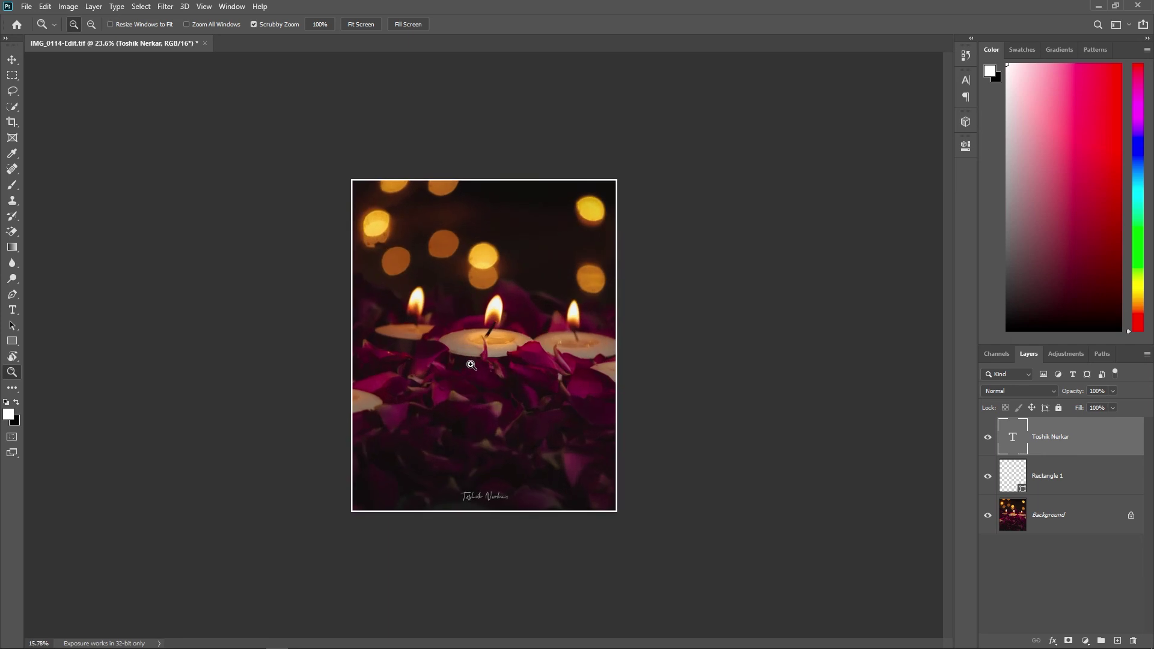
left_click(278, 641)
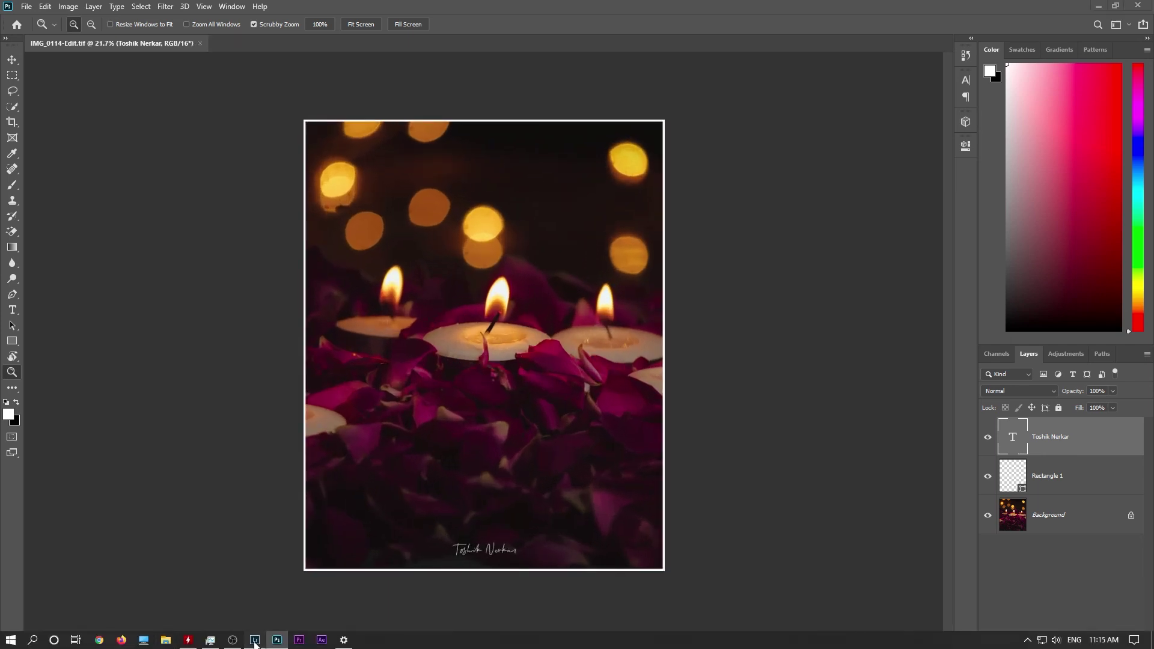
Step: Open Lightroom's export dialog for the signed photo as JPEG named Candel into Lightroom Done
key("ctrl+shift+e")
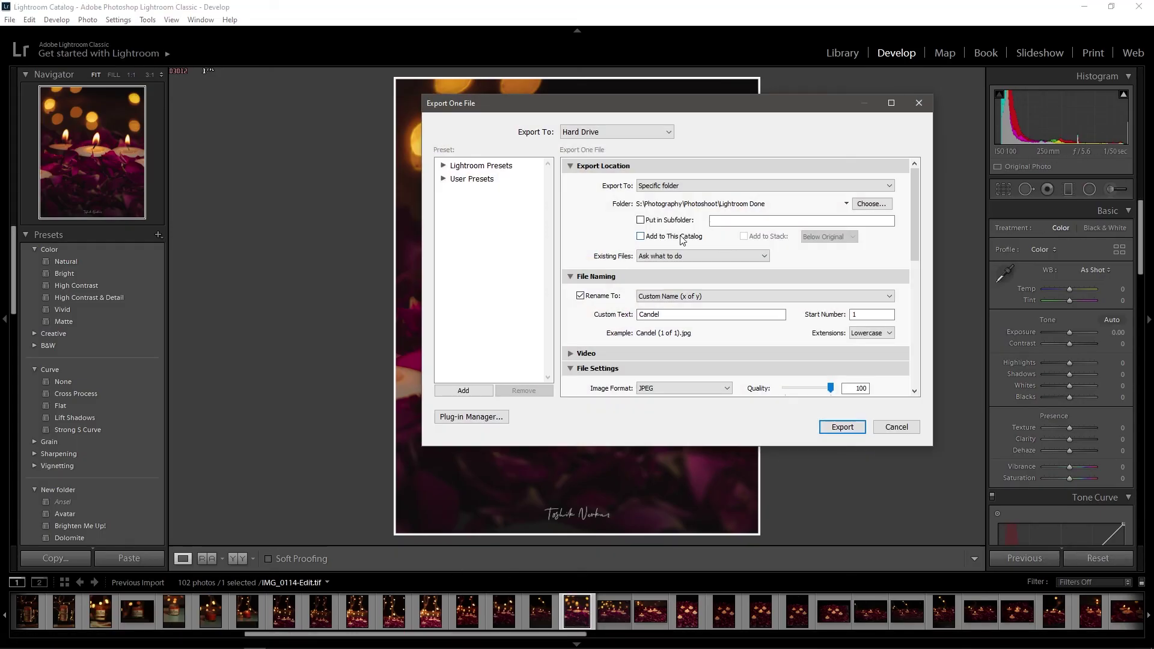